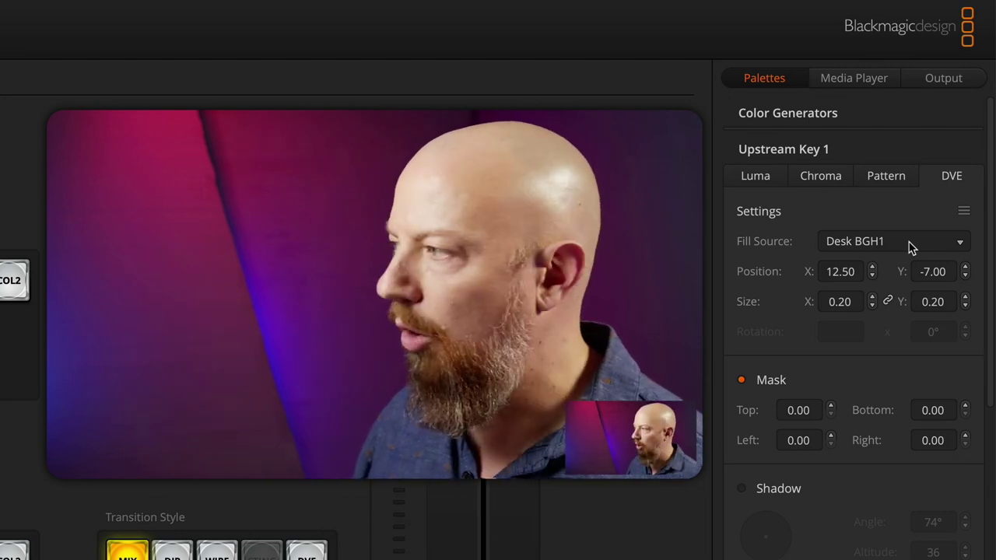
Keep Desk BGH1 as the Upstream Key 1 fill source and put Cast on the Program row
{"action": "left_click", "coordinate": [913, 243]}
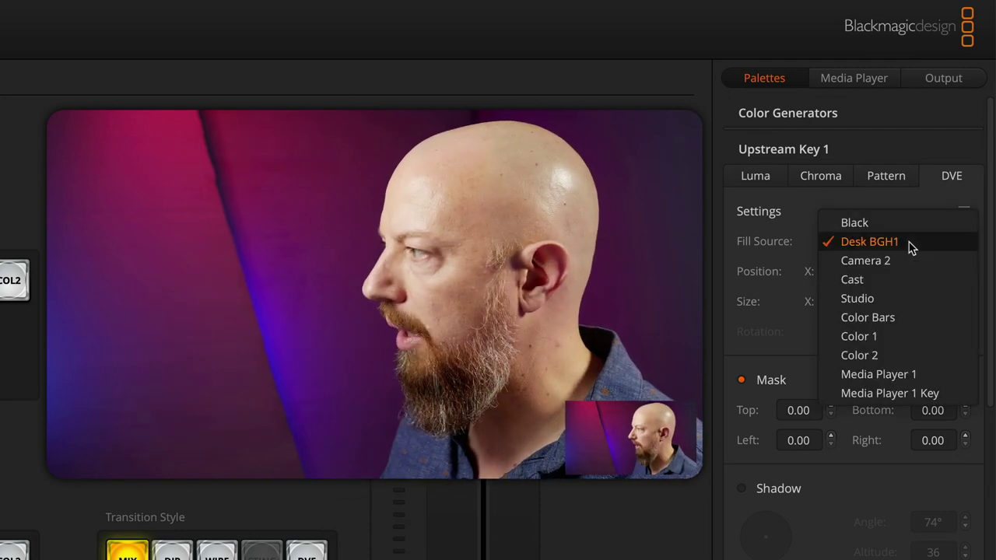
{"action": "left_click", "coordinate": [896, 282]}
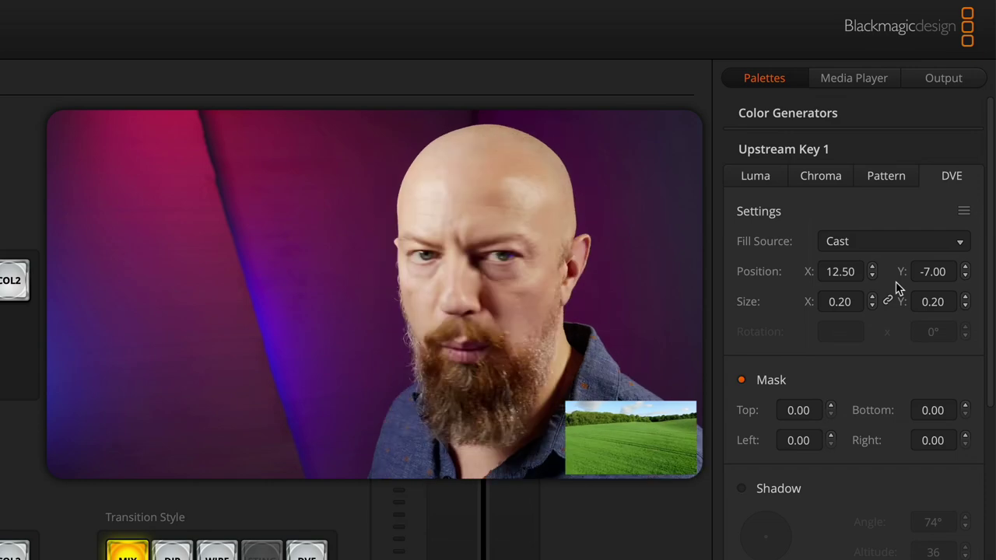
{"action": "left_click", "coordinate": [894, 243]}
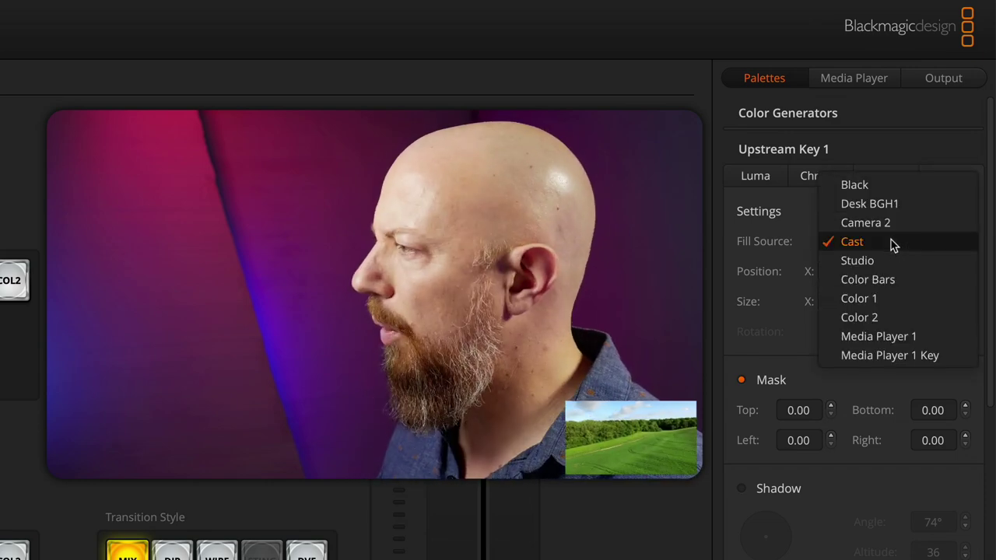
{"action": "left_click", "coordinate": [895, 205]}
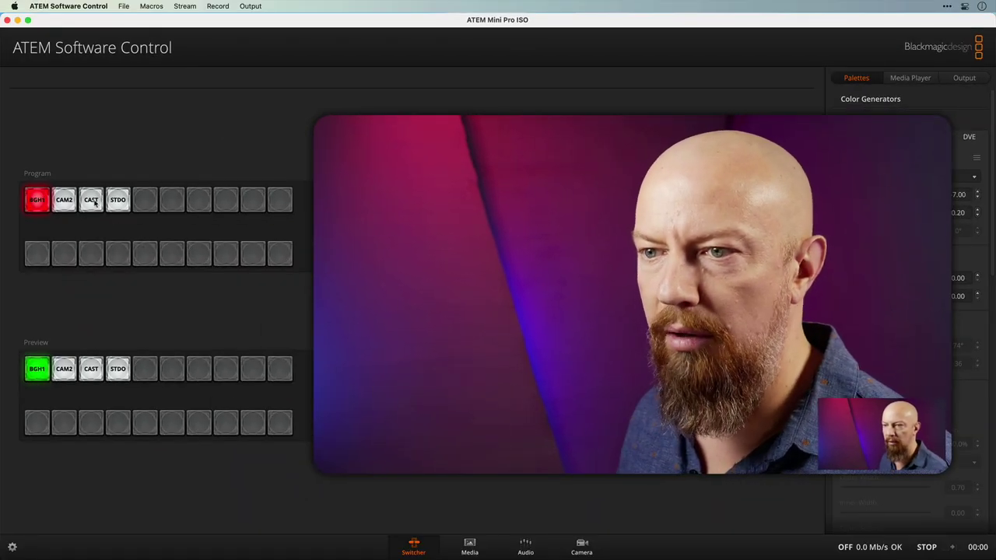
{"action": "left_click", "coordinate": [91, 200]}
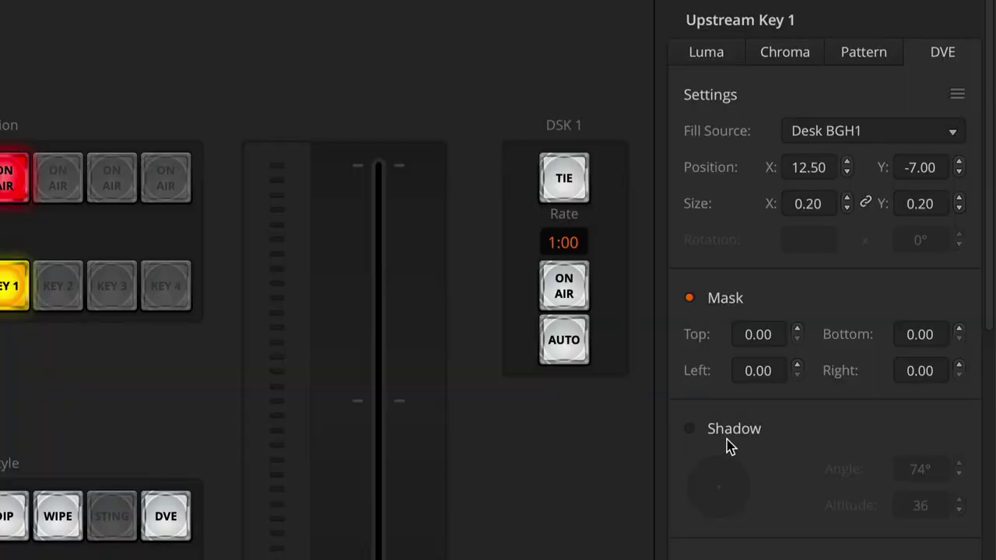
Reset All DVE settings so the Desk BGH1 inset sits at X 0.00, Y 0.00, size 0.50
{"action": "scroll", "coordinate": [720, 424], "scroll_direction": "down", "scroll_amount": 10}
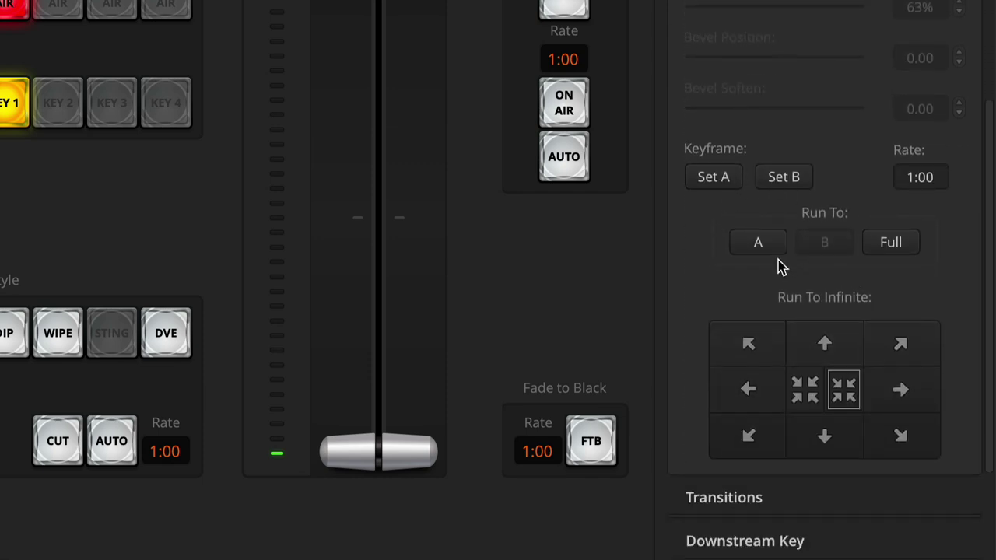
{"action": "scroll", "coordinate": [778, 267], "scroll_direction": "up", "scroll_amount": 8}
{"action": "scroll", "coordinate": [780, 268], "scroll_direction": "up", "scroll_amount": 2}
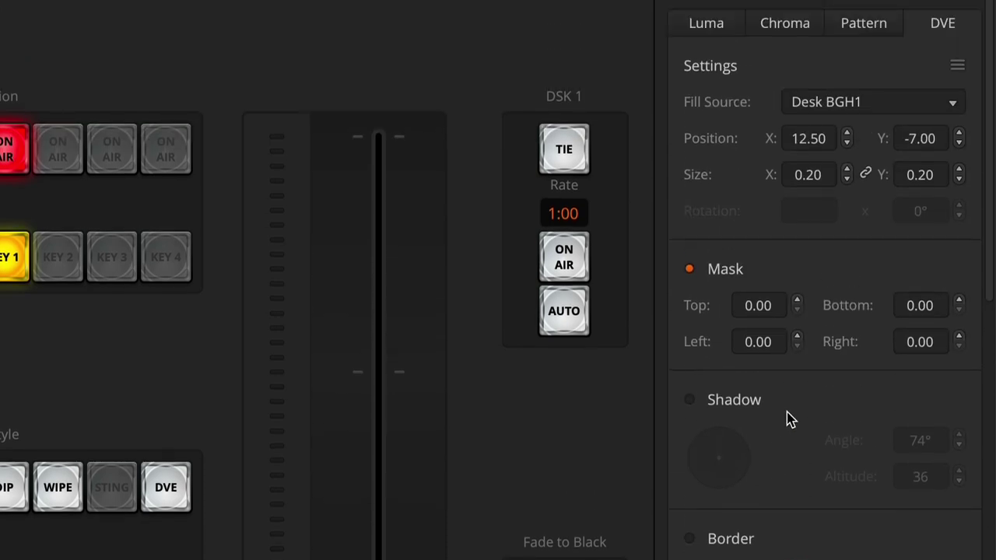
{"action": "left_click", "coordinate": [958, 67]}
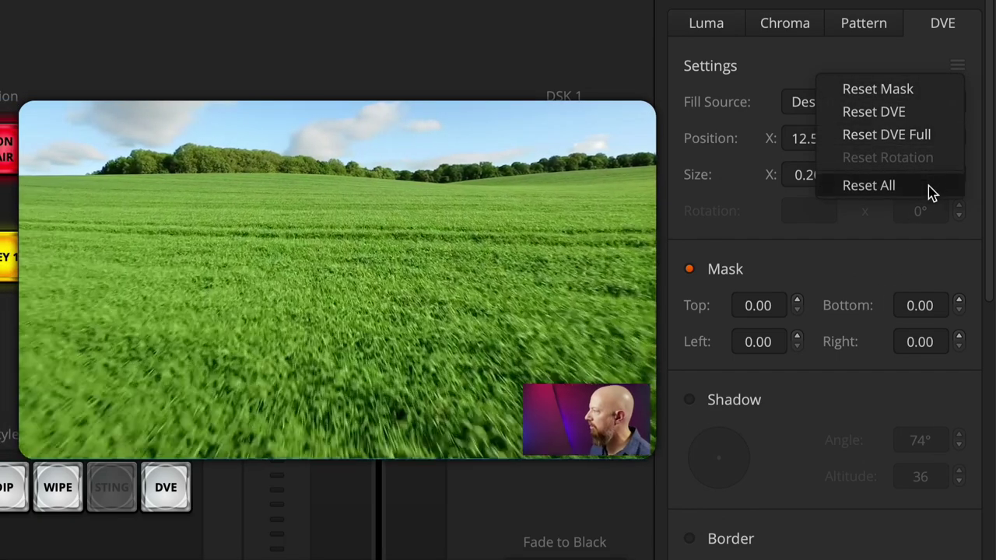
{"action": "left_click", "coordinate": [926, 189]}
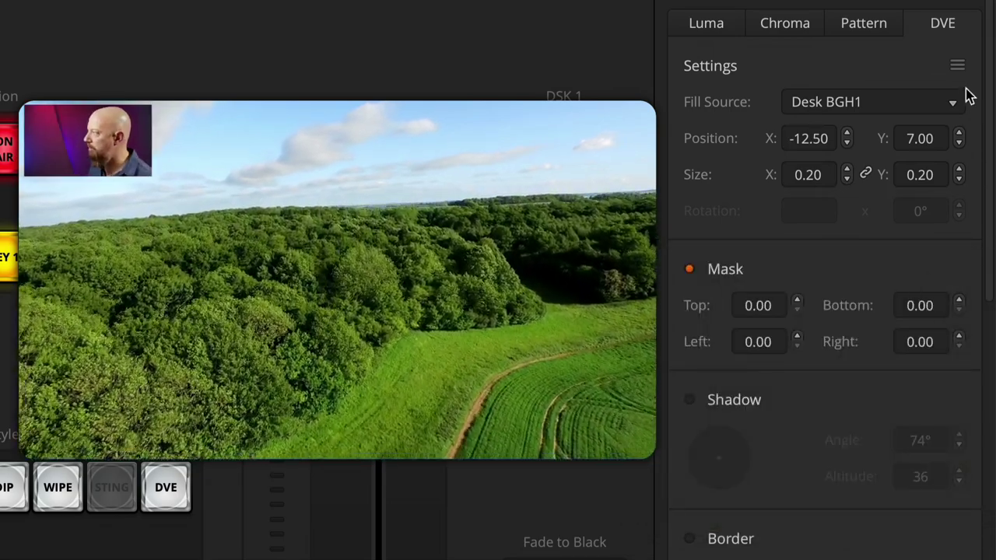
{"action": "left_click", "coordinate": [958, 67]}
{"action": "left_click", "coordinate": [909, 187]}
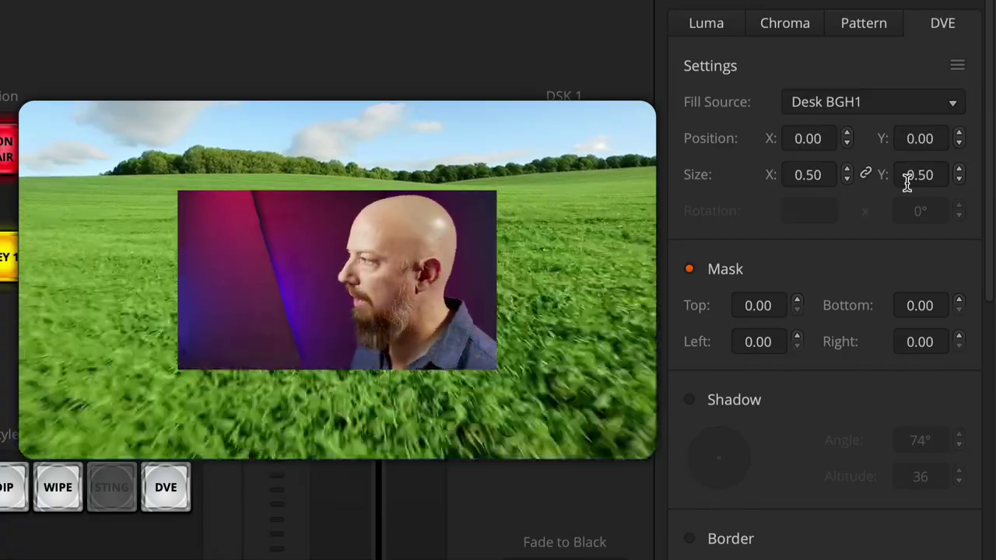
Try several horizontal positions for the inset, settling on Position X 3.00
{"action": "left_click", "coordinate": [816, 134]}
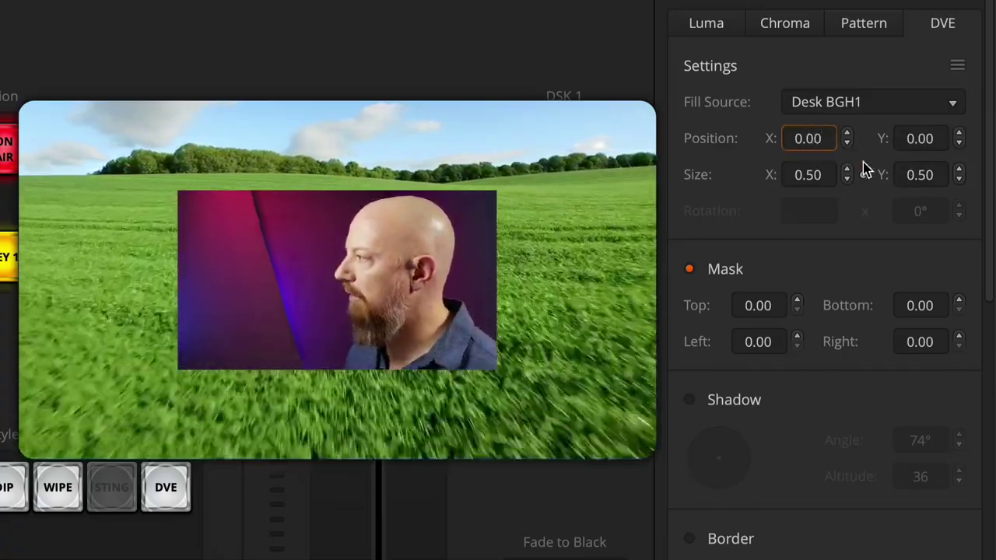
{"action": "double_click", "coordinate": [816, 138]}
{"action": "type", "text": "1"}
{"action": "key", "text": "Return"}
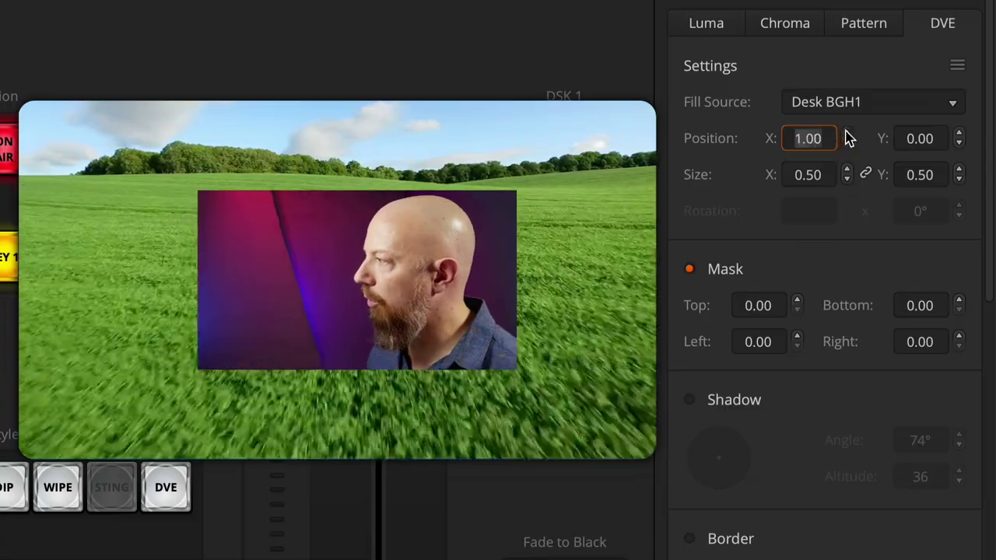
{"action": "left_click", "coordinate": [847, 134]}
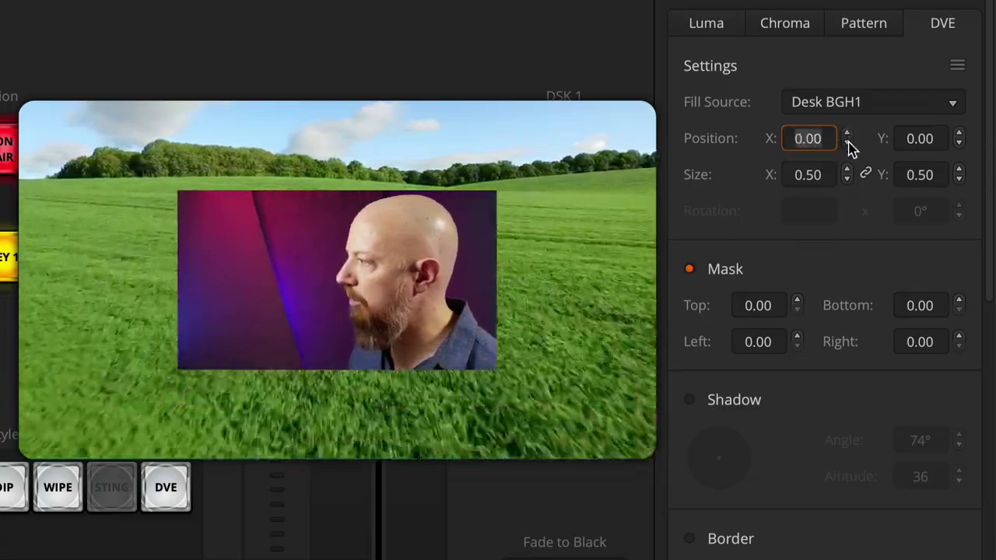
{"action": "left_click", "coordinate": [828, 139]}
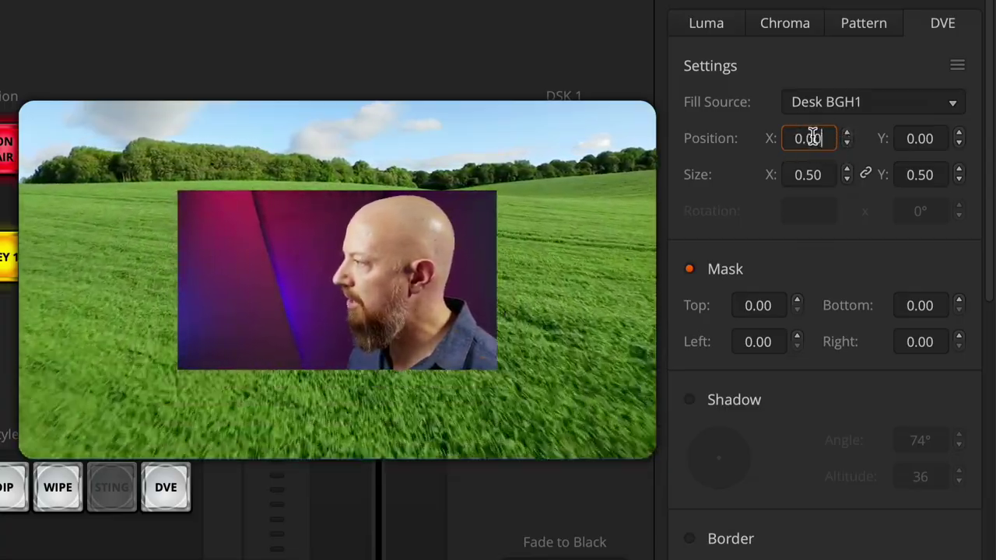
{"action": "double_click", "coordinate": [813, 138]}
{"action": "type", "text": "2"}
{"action": "key", "text": "Return"}
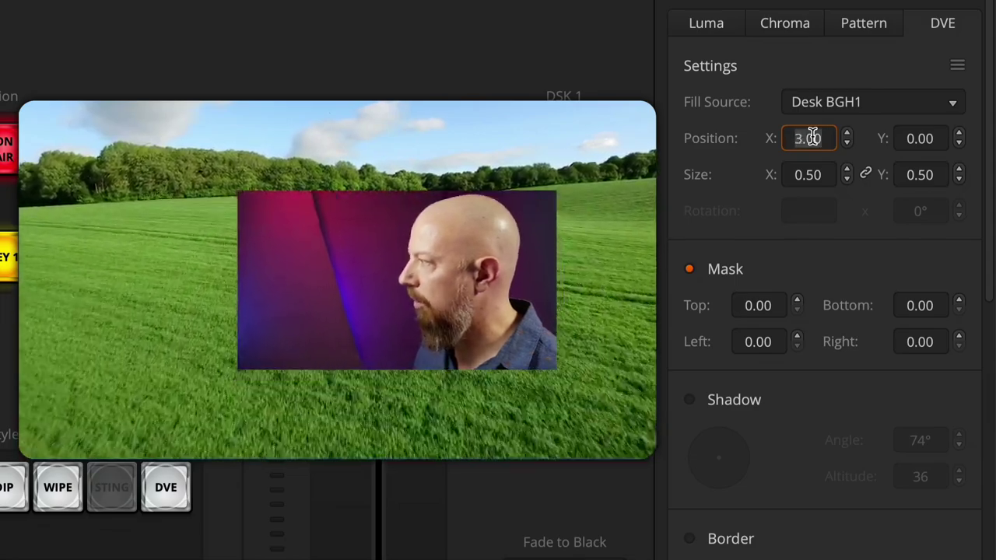
{"action": "type", "text": "-1"}
{"action": "key", "text": "Return"}
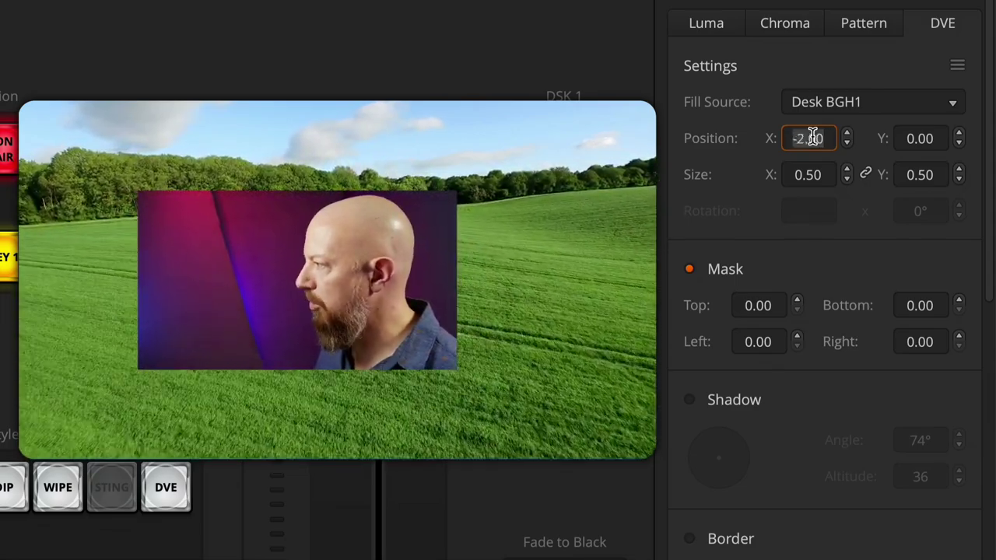
{"action": "type", "text": "3"}
{"action": "key", "text": "Return"}
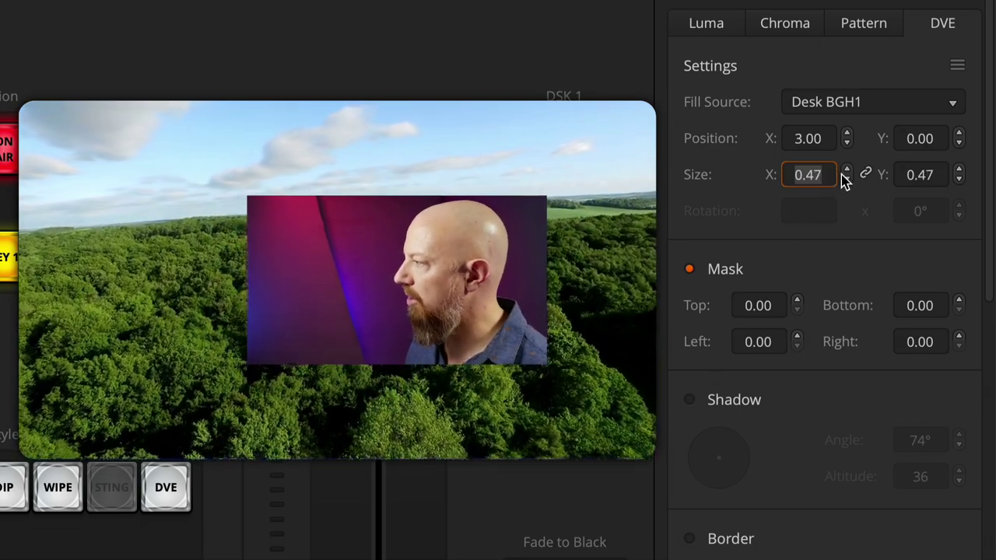
Unlink the inset's size and raise Size Y to 1.03
{"action": "left_click", "coordinate": [866, 176]}
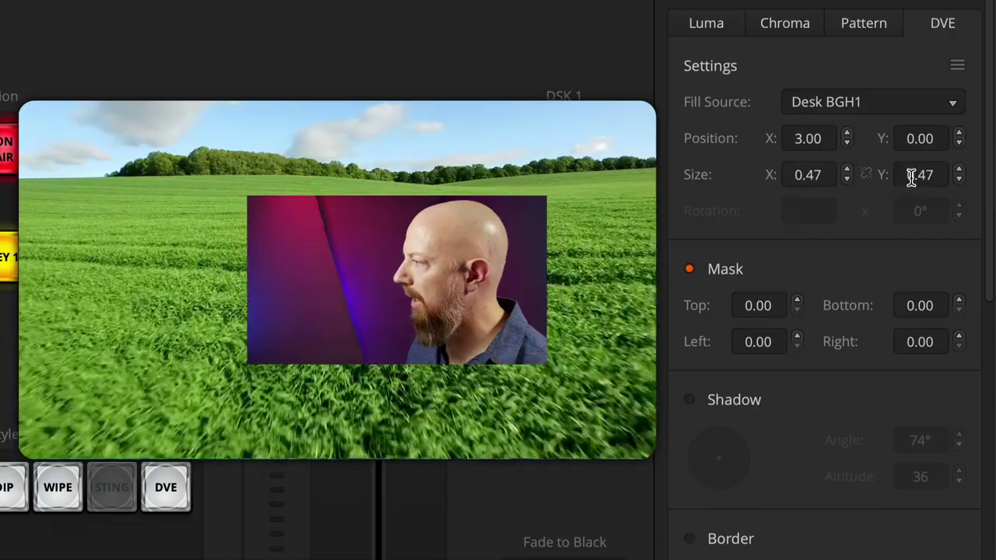
{"action": "key", "text": "Up"}
{"action": "key", "text": "Up"}
{"action": "key", "text": "Up"}
{"action": "key", "text": "Up"}
{"action": "key", "text": "Up"}
{"action": "key", "text": "Up"}
{"action": "key", "text": "Up"}
{"action": "key", "text": "Up"}
{"action": "key", "text": "Up"}
{"action": "key", "text": "Up"}
{"action": "key", "text": "Up"}
{"action": "key", "text": "Up"}
{"action": "key", "text": "Up"}
{"action": "key", "text": "Up"}
{"action": "key", "text": "Up"}
{"action": "key", "text": "Up"}
{"action": "key", "text": "Up"}
{"action": "key", "text": "Up"}
{"action": "key", "text": "Up"}
{"action": "key", "text": "Up"}
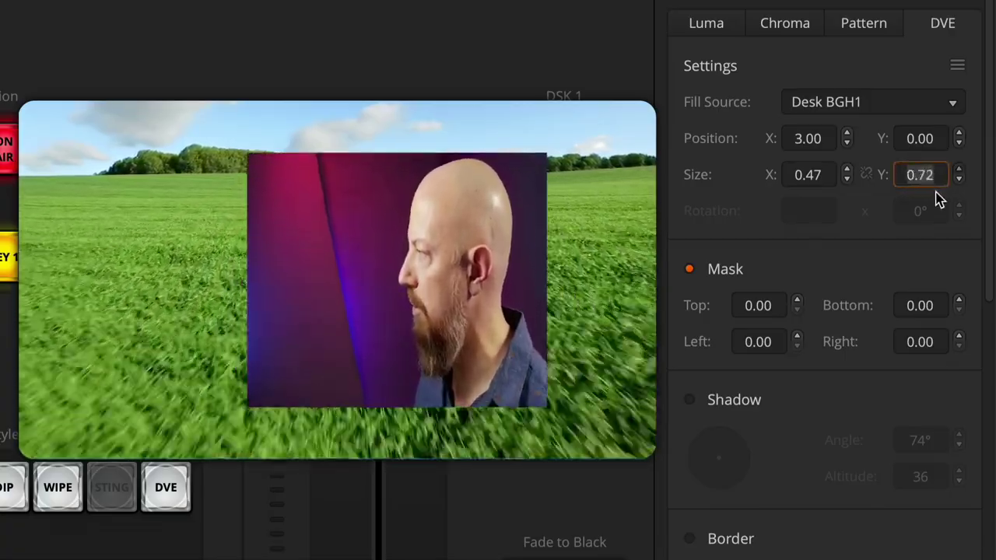
{"action": "key", "text": "Up"}
{"action": "key", "text": "Up"}
{"action": "key", "text": "Up"}
{"action": "key", "text": "Up"}
{"action": "key", "text": "Up"}
{"action": "key", "text": "Up"}
{"action": "key", "text": "Up"}
{"action": "key", "text": "Up"}
{"action": "key", "text": "Up"}
{"action": "key", "text": "Up"}
{"action": "key", "text": "Up"}
{"action": "key", "text": "Up"}
{"action": "key", "text": "Up"}
{"action": "key", "text": "Up"}
{"action": "key", "text": "Up"}
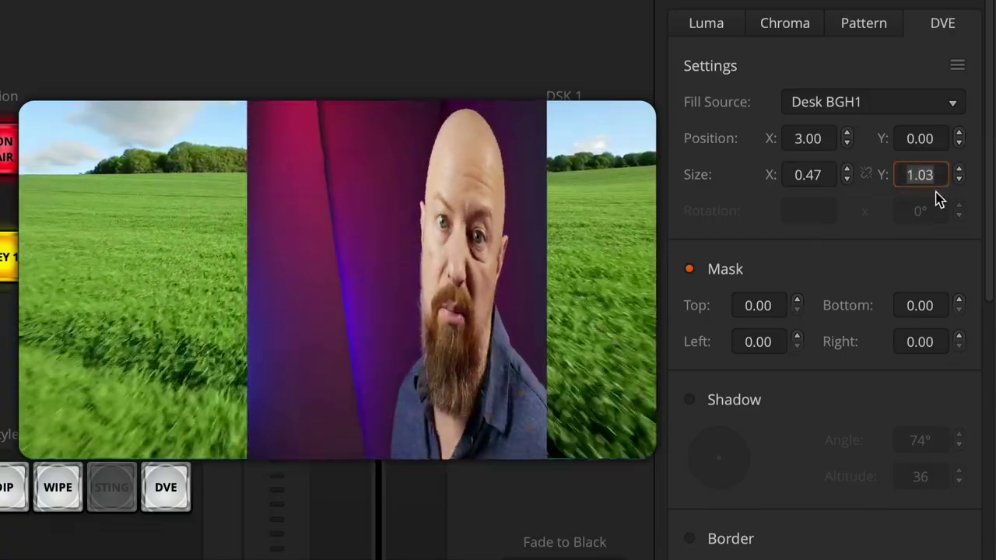
{"action": "left_click", "coordinate": [958, 65]}
Reset the inset, try Size X 1 scrolled up to about 4, then Reset All back to centred 0.50
{"action": "left_click", "coordinate": [926, 189]}
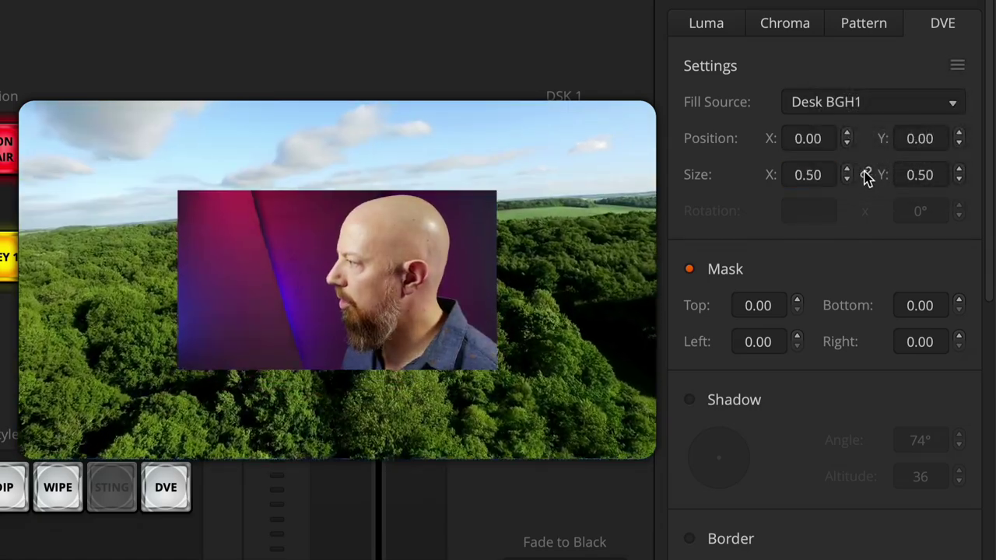
{"action": "left_click", "coordinate": [794, 175]}
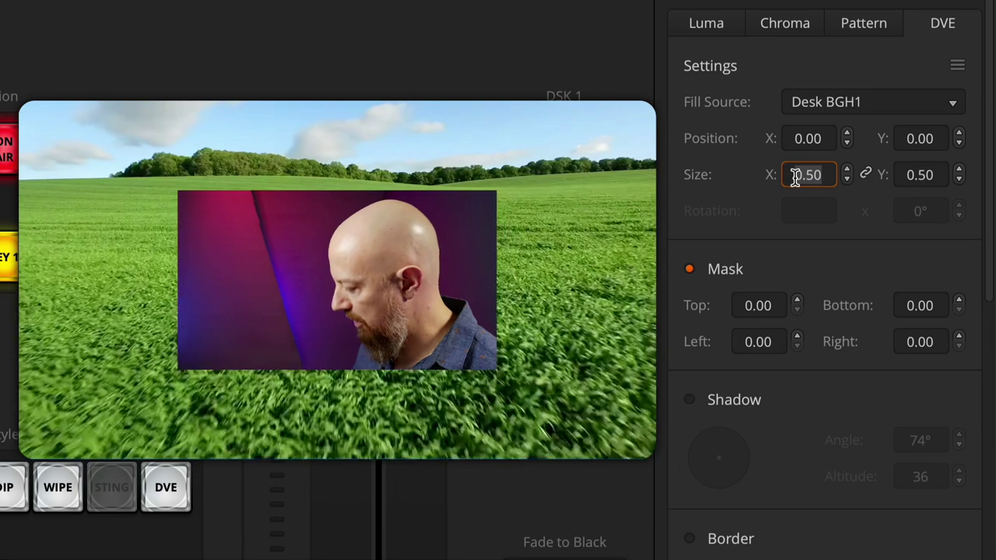
{"action": "type", "text": "1"}
{"action": "key", "text": "Return"}
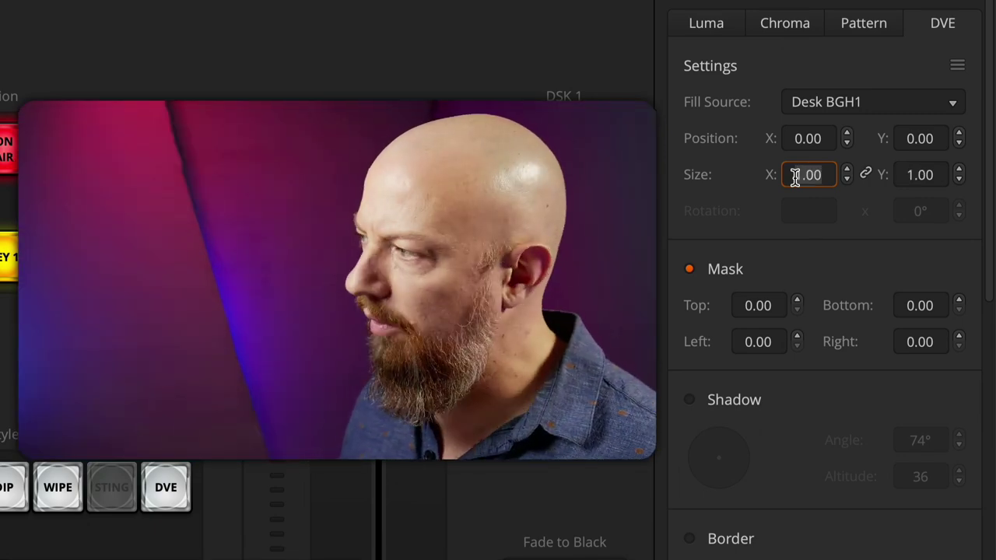
{"action": "scroll", "coordinate": [795, 176], "scroll_direction": "up", "scroll_amount": 20}
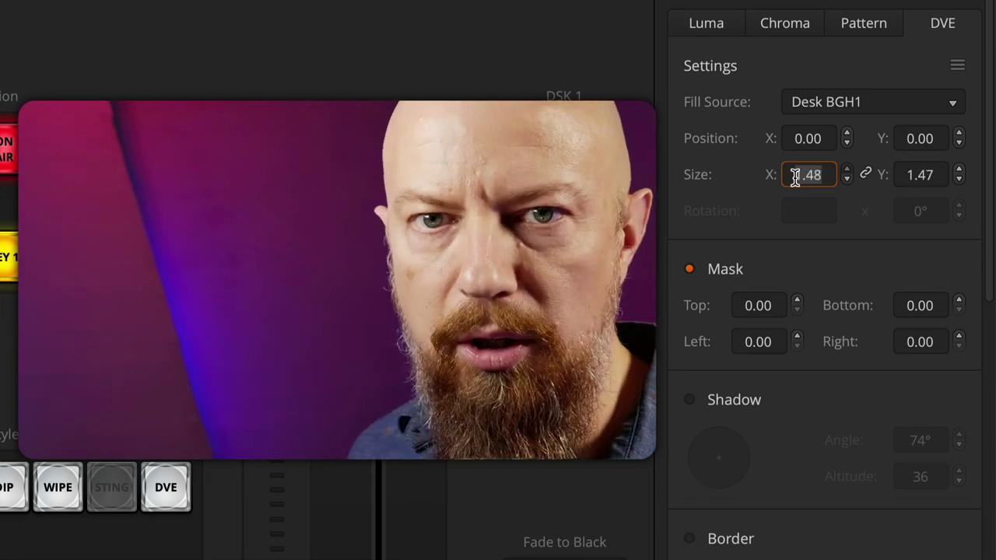
{"action": "scroll", "coordinate": [795, 176], "scroll_direction": "up", "scroll_amount": 20}
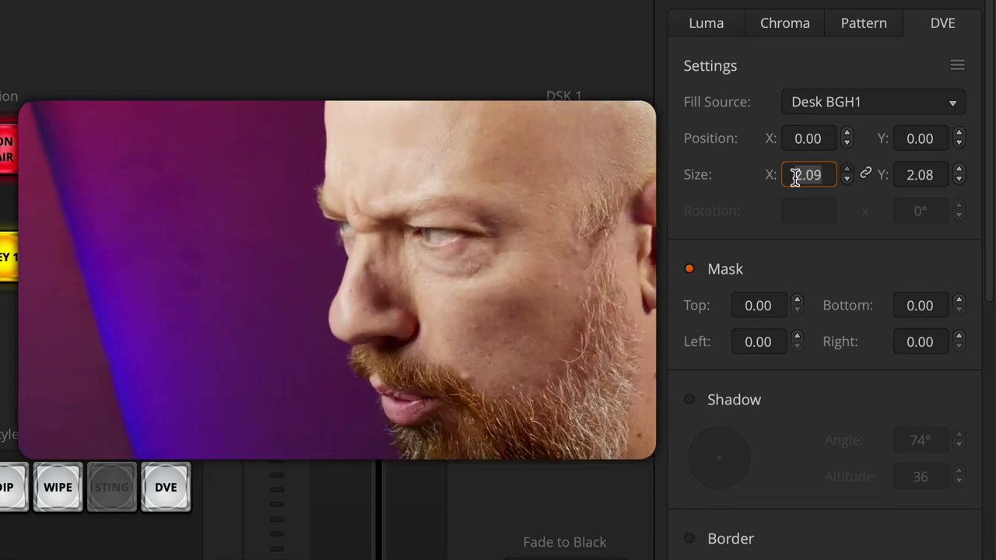
{"action": "scroll", "coordinate": [795, 176], "scroll_direction": "up", "scroll_amount": 20}
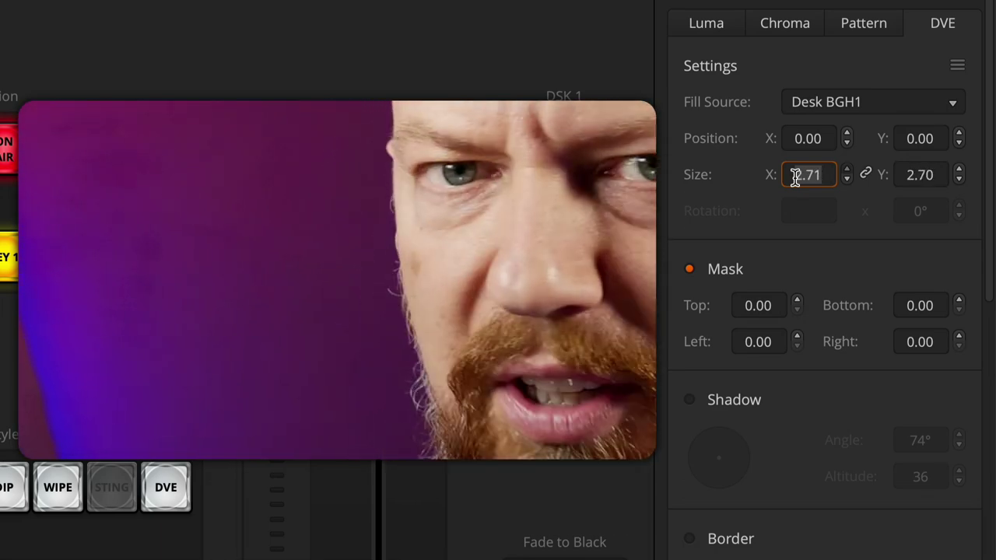
{"action": "scroll", "coordinate": [795, 176], "scroll_direction": "up", "scroll_amount": 10}
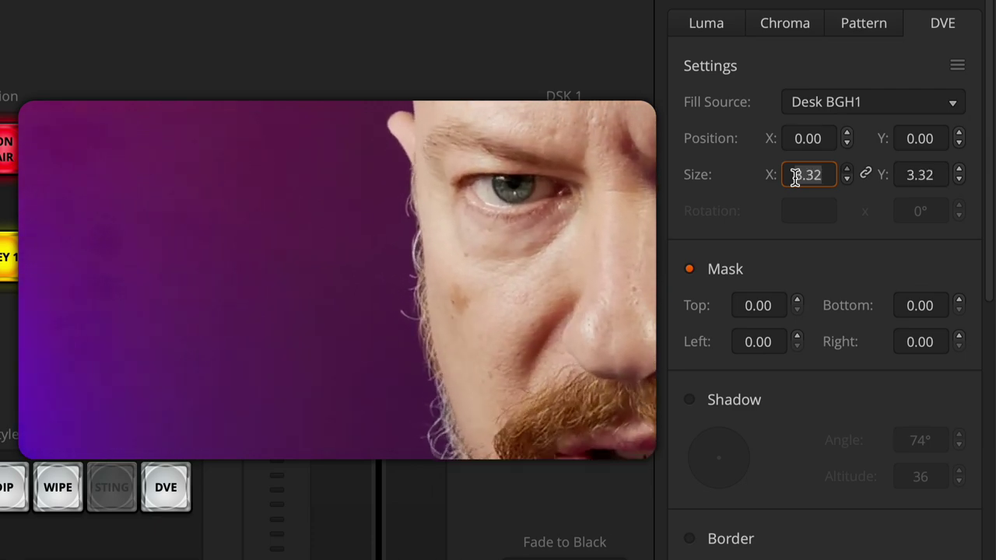
{"action": "scroll", "coordinate": [796, 176], "scroll_direction": "up", "scroll_amount": 20}
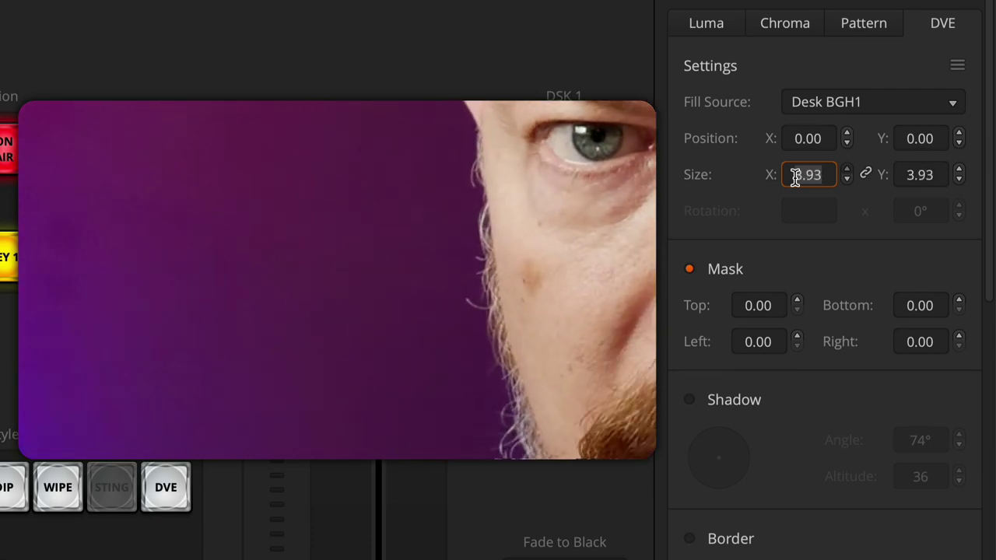
{"action": "scroll", "coordinate": [795, 176], "scroll_direction": "up", "scroll_amount": 5}
{"action": "left_click", "coordinate": [957, 65]}
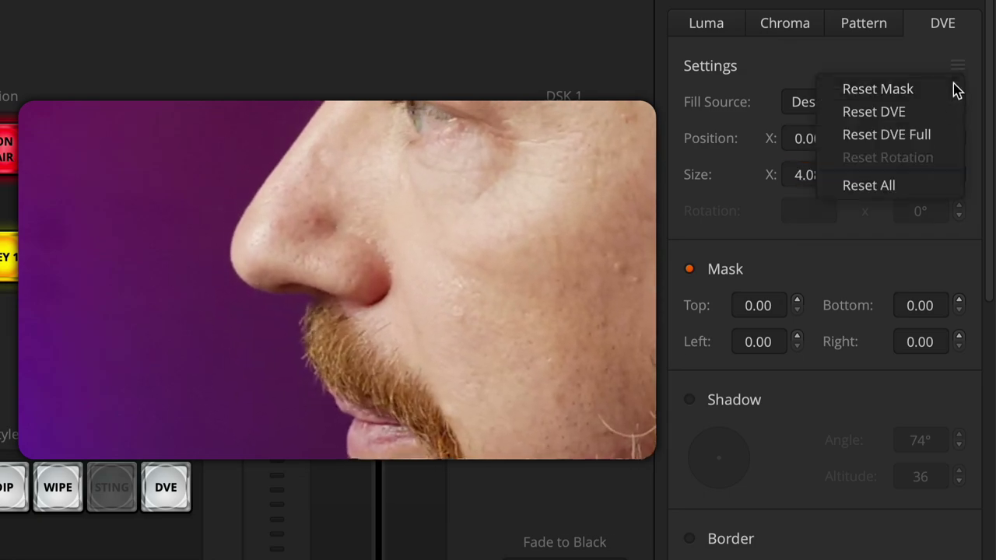
{"action": "left_click", "coordinate": [930, 188]}
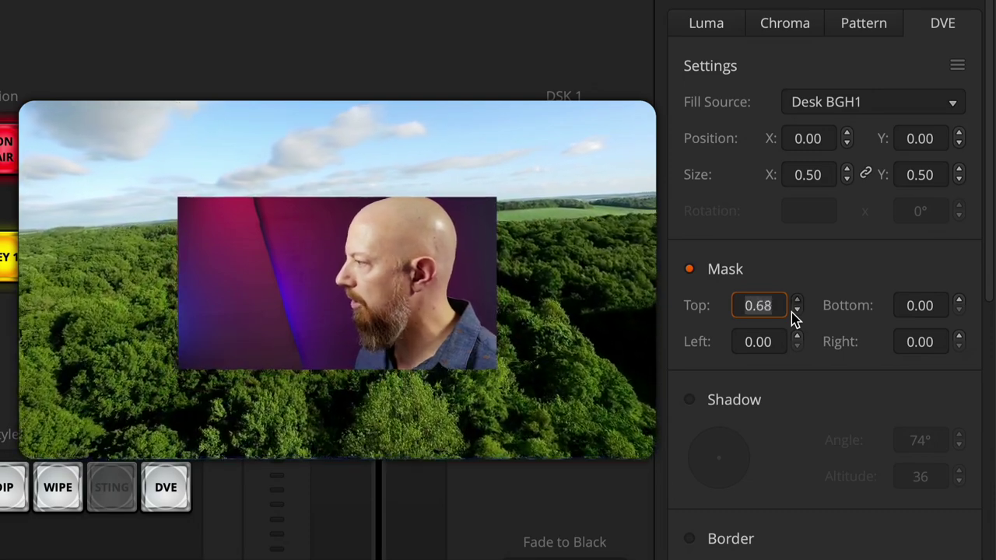
Mask the Desk BGH1 inset with a top crop of 1.42 and a Left value of 5.00
{"action": "left_click_drag", "start_coordinate": [793, 314], "coordinate": [793, 314]}
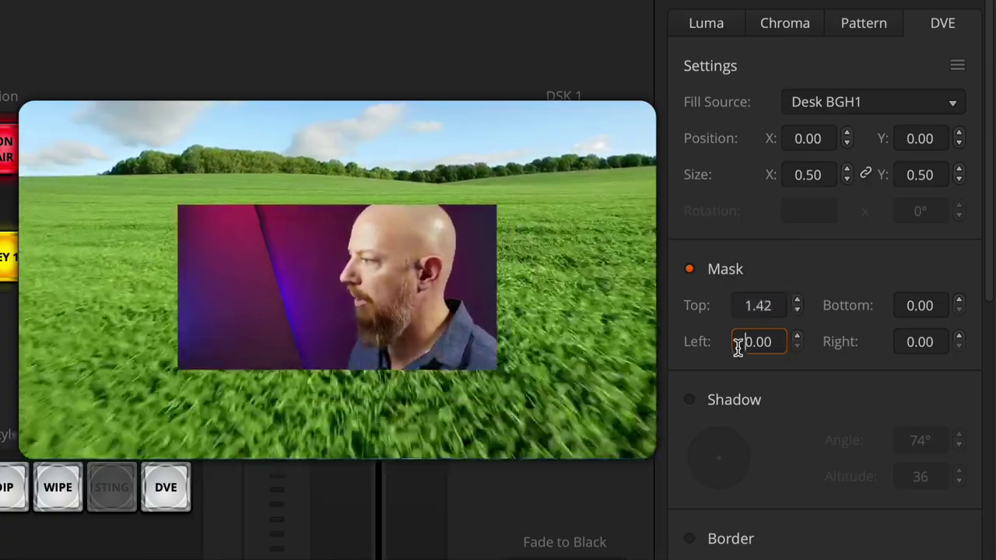
{"action": "left_click", "coordinate": [755, 343]}
{"action": "type", "text": "5"}
{"action": "key", "text": "Return"}
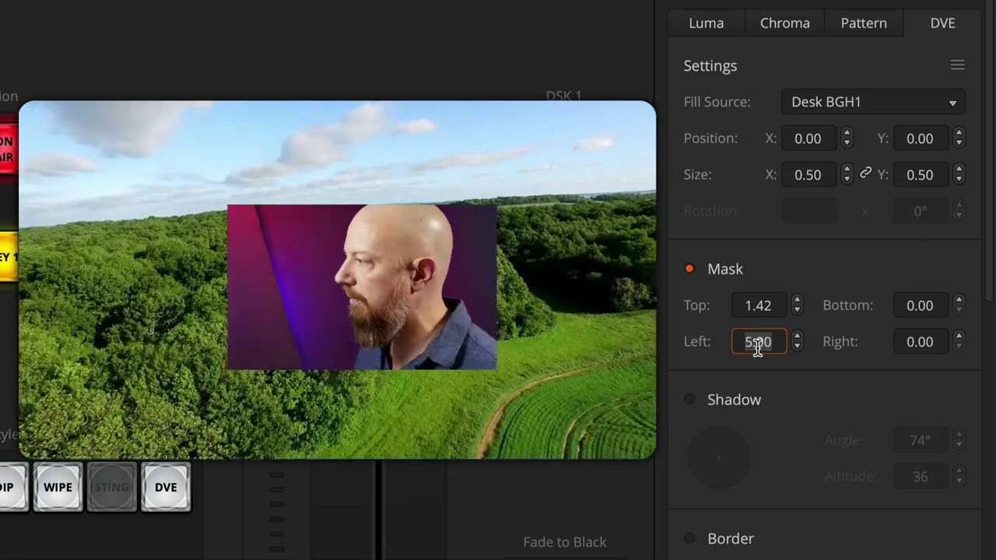
Enable the inset's drop shadow and set its angle to 63° and altitude to 33
{"action": "left_click", "coordinate": [719, 407]}
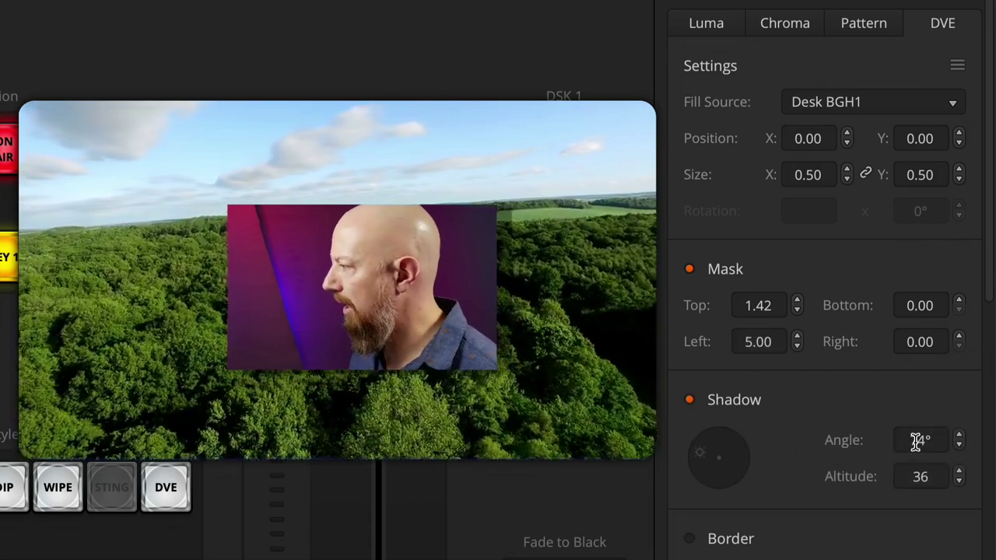
{"action": "left_click", "coordinate": [916, 441]}
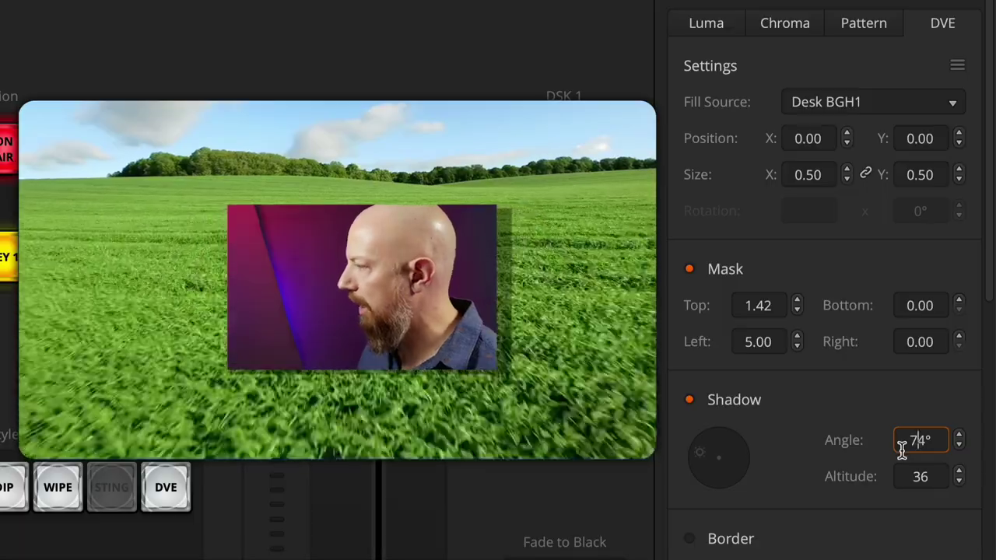
{"action": "scroll", "coordinate": [900, 449], "scroll_direction": "up", "scroll_amount": 13}
{"action": "scroll", "coordinate": [900, 450], "scroll_direction": "down", "scroll_amount": 10}
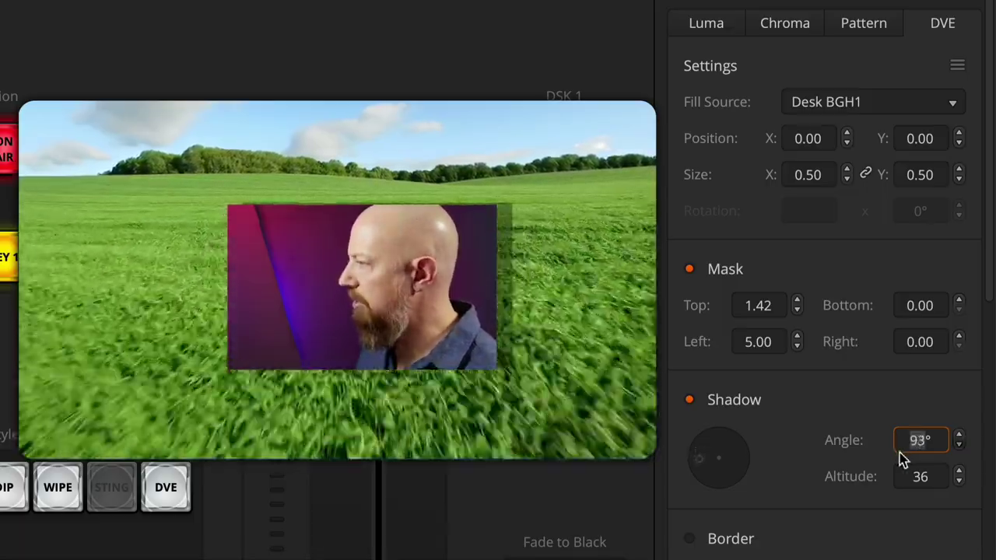
{"action": "scroll", "coordinate": [912, 476], "scroll_direction": "down", "scroll_amount": 4}
{"action": "left_click", "coordinate": [910, 476]}
{"action": "scroll", "coordinate": [907, 499], "scroll_direction": "up", "scroll_amount": 20}
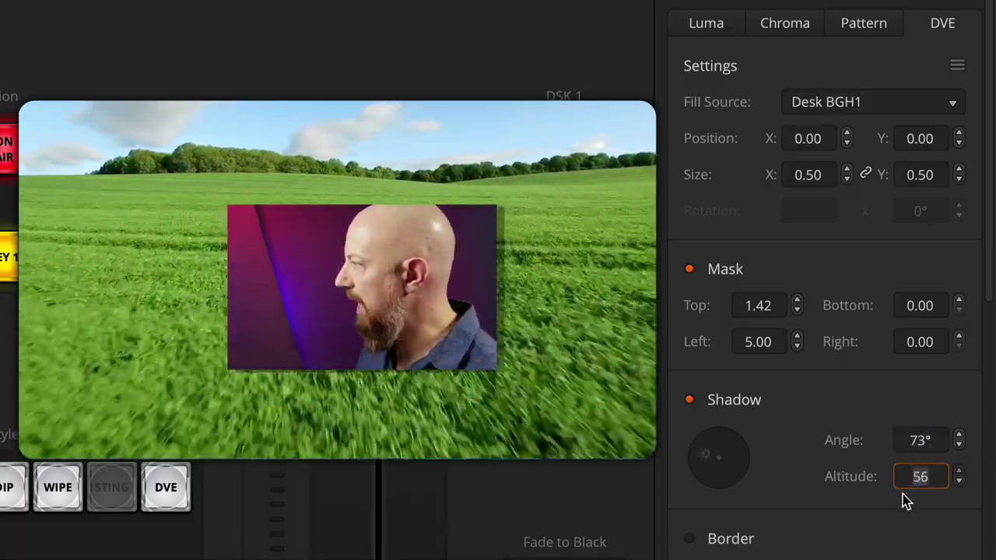
{"action": "scroll", "coordinate": [905, 500], "scroll_direction": "down", "scroll_amount": 20}
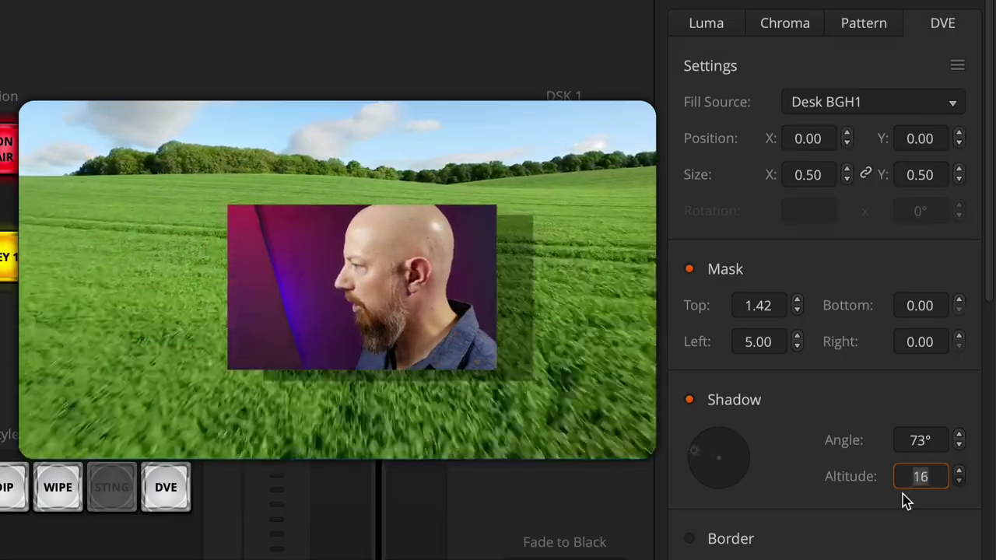
{"action": "left_click_drag", "start_coordinate": [716, 464], "coordinate": [698, 454]}
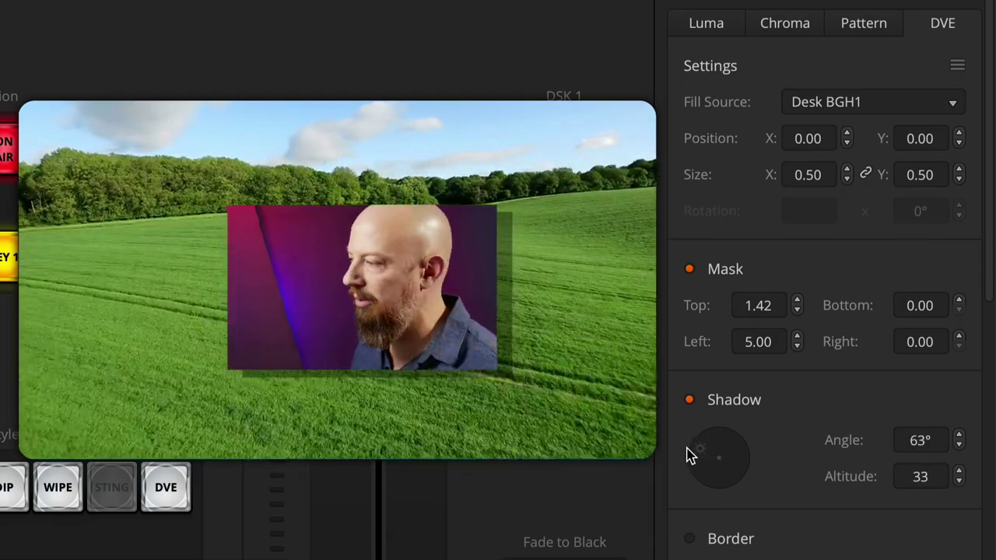
Enable a border on the presenter inset and colour it purple
{"action": "left_click", "coordinate": [732, 540]}
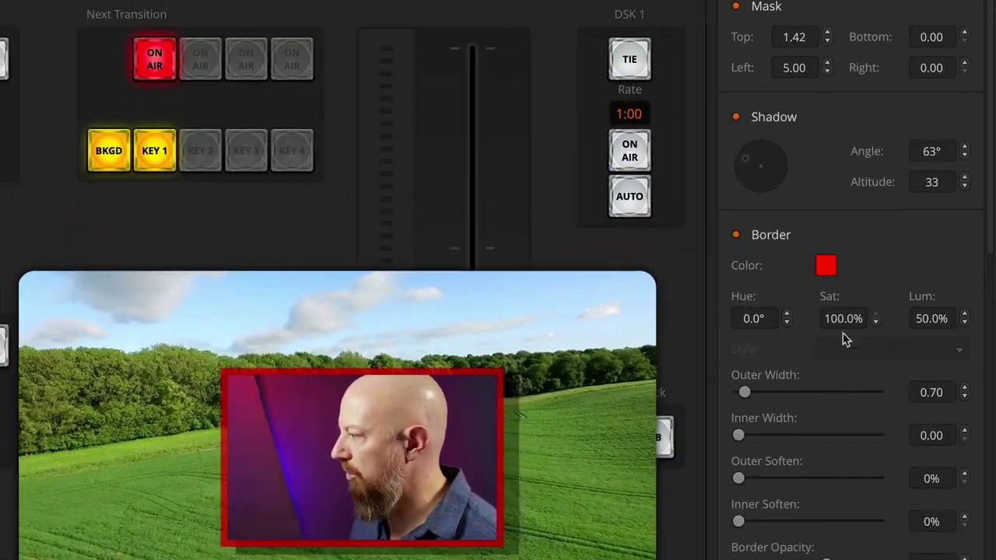
{"action": "left_click", "coordinate": [826, 266]}
{"action": "left_click", "coordinate": [280, 111]}
{"action": "left_click_drag", "start_coordinate": [280, 111], "coordinate": [263, 201]}
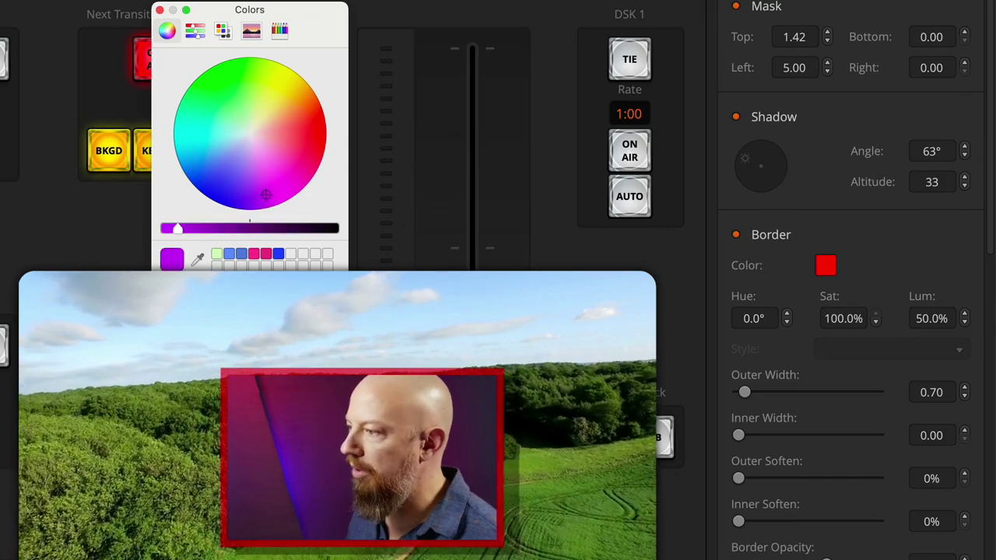
{"action": "left_click", "coordinate": [160, 10]}
{"action": "left_click", "coordinate": [755, 319]}
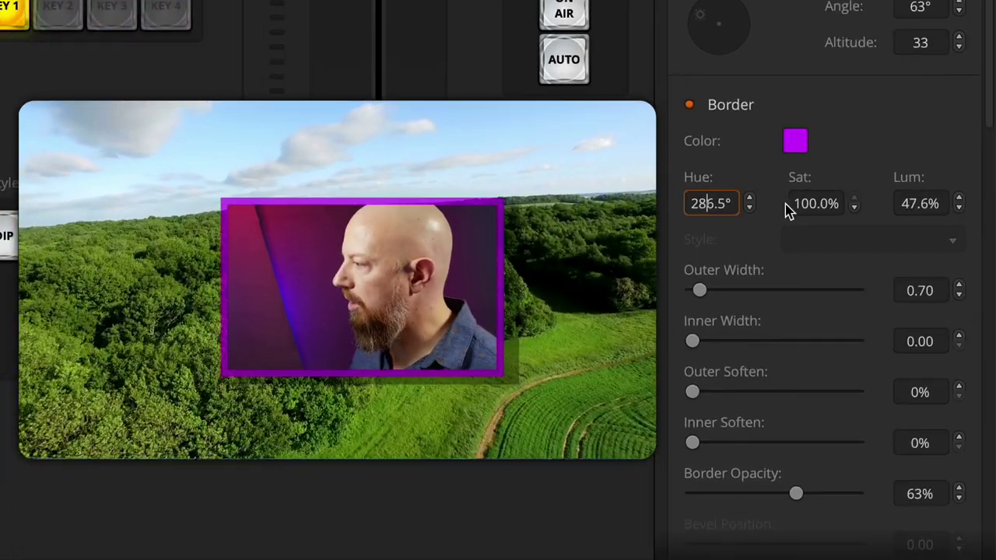
{"action": "left_click", "coordinate": [833, 319]}
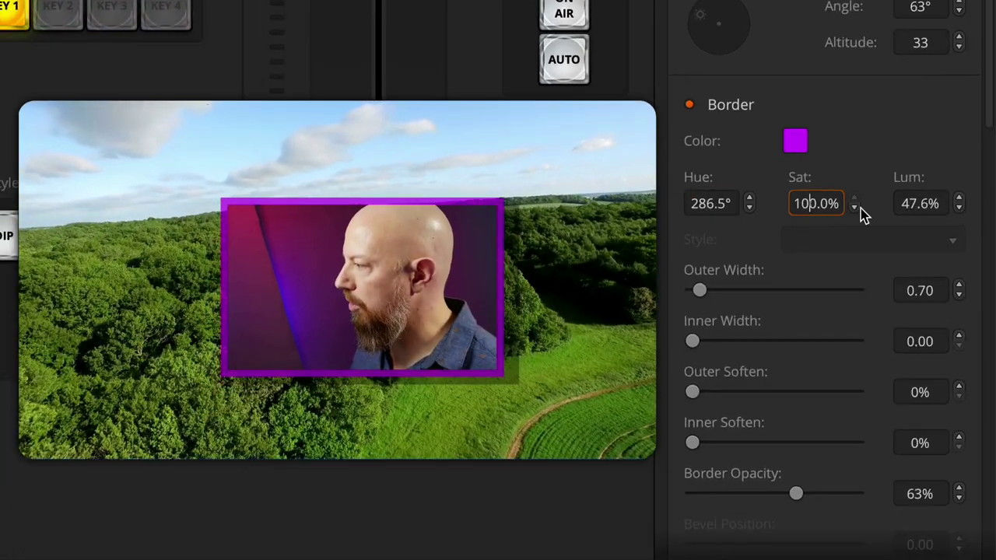
{"action": "left_click", "coordinate": [910, 203]}
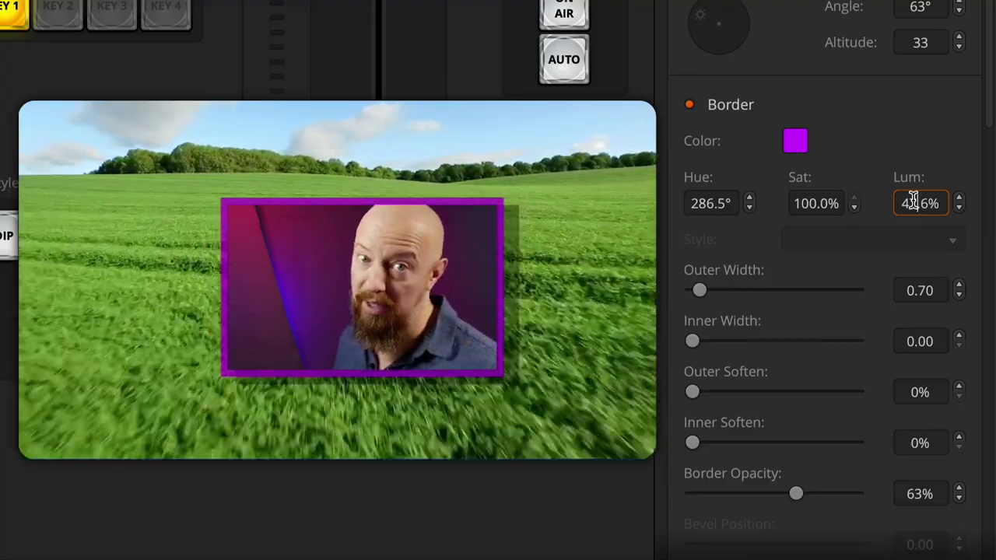
Make the border 100% opaque with an outer width of 0.50
{"action": "mouse_move", "coordinate": [699, 290]}
{"action": "left_mouse_down"}
{"action": "mouse_move", "coordinate": [745, 293]}
{"action": "mouse_move", "coordinate": [703, 292]}
{"action": "left_mouse_up"}
{"action": "left_click_drag", "start_coordinate": [694, 340], "coordinate": [721, 342]}
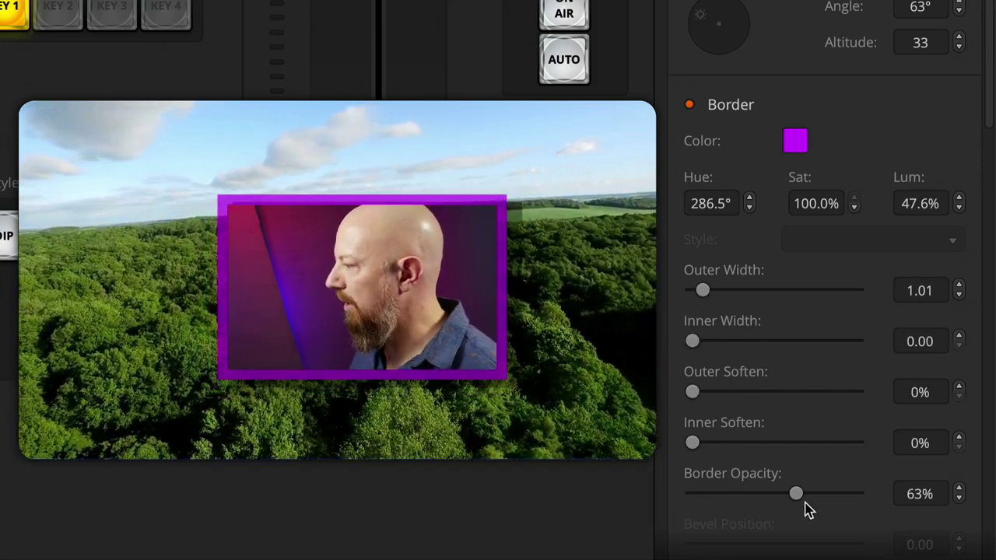
{"action": "left_click_drag", "start_coordinate": [798, 496], "coordinate": [833, 502]}
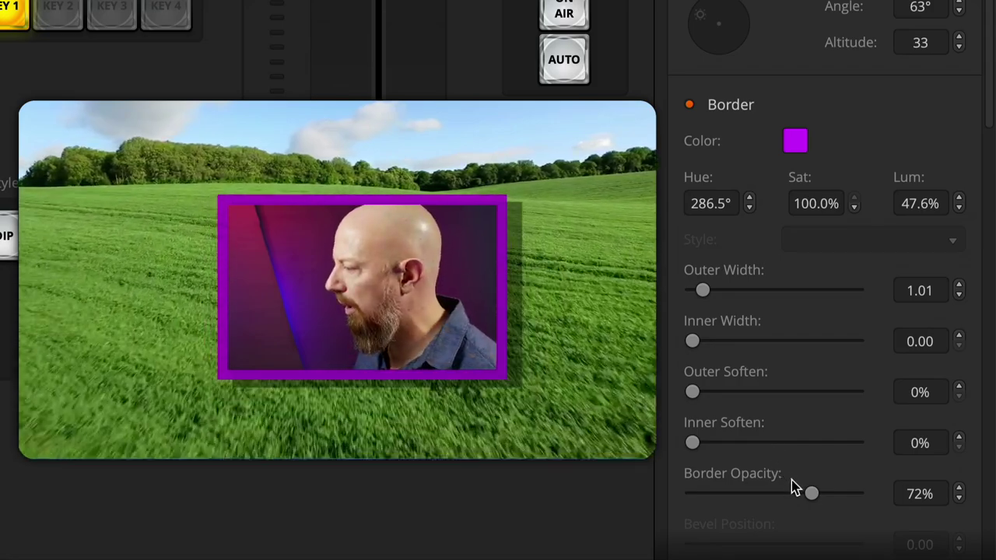
{"action": "left_click_drag", "start_coordinate": [813, 494], "coordinate": [899, 495]}
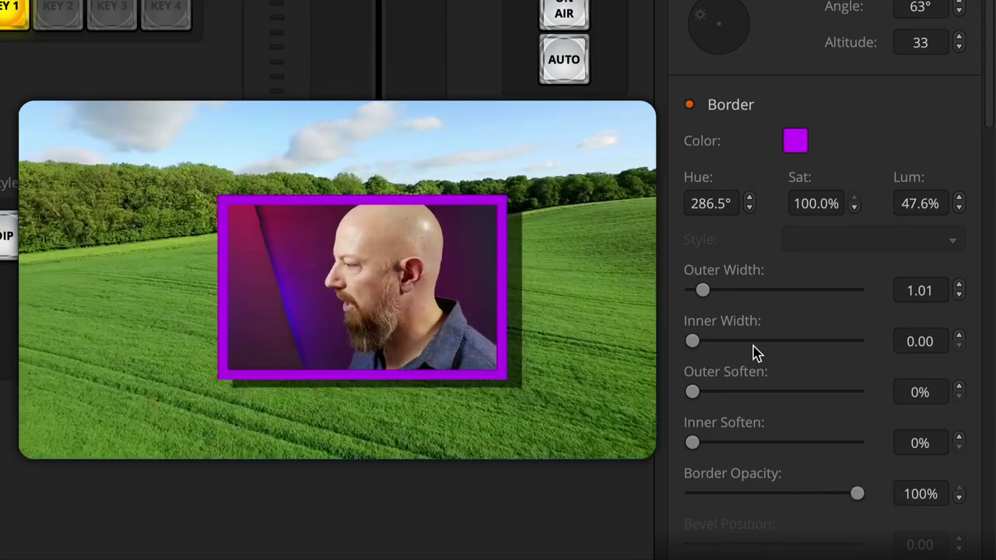
{"action": "left_click", "coordinate": [916, 290]}
{"action": "type", "text": "1"}
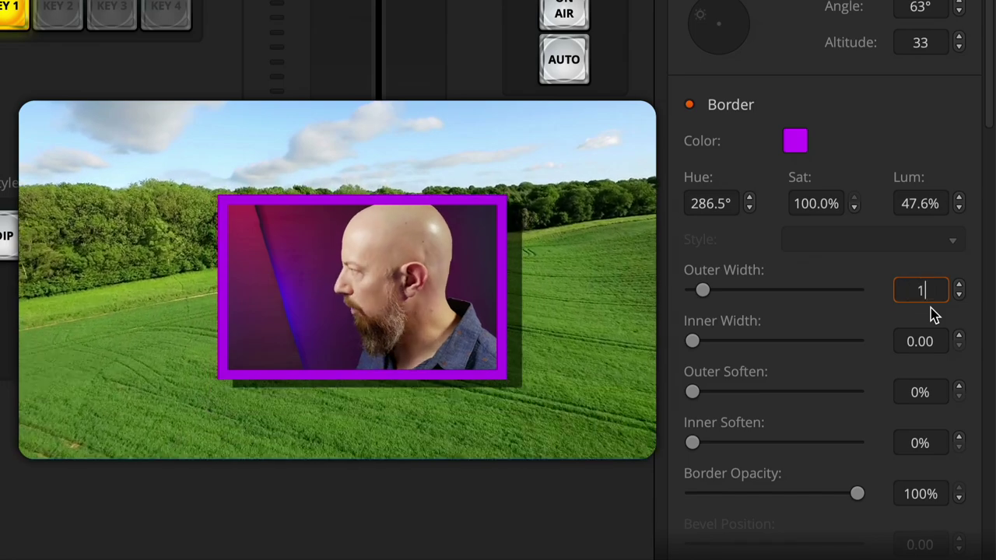
{"action": "key", "text": "Return"}
{"action": "type", "text": ".5"}
{"action": "key", "text": "Return"}
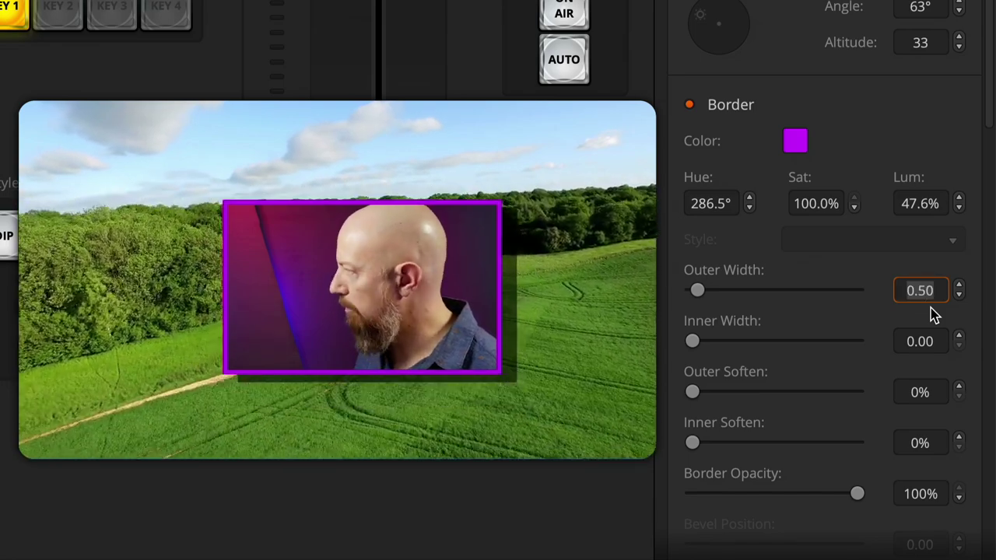
Change the border colour to pale near-white and switch off the drop shadow
{"action": "left_click", "coordinate": [797, 148]}
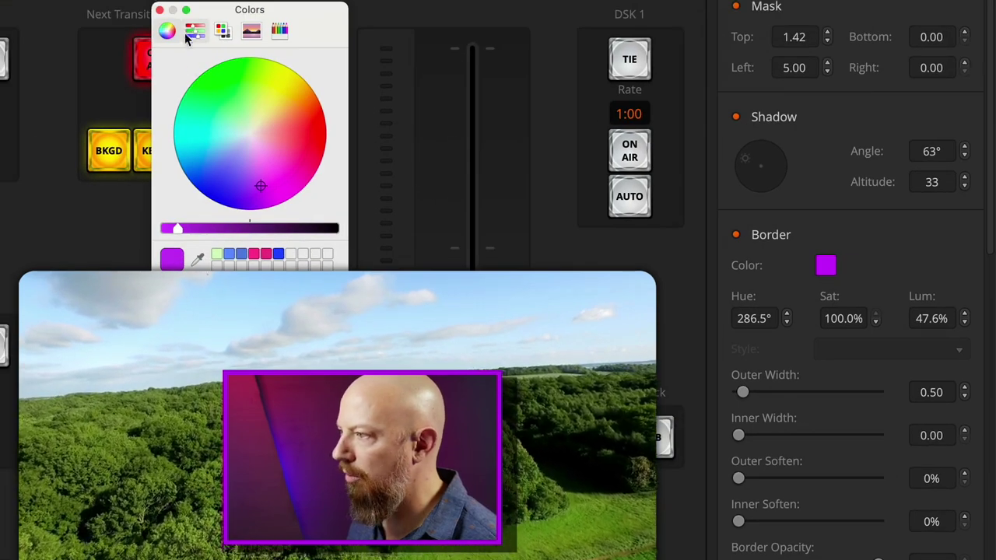
{"action": "left_click_drag", "start_coordinate": [236, 118], "coordinate": [247, 137]}
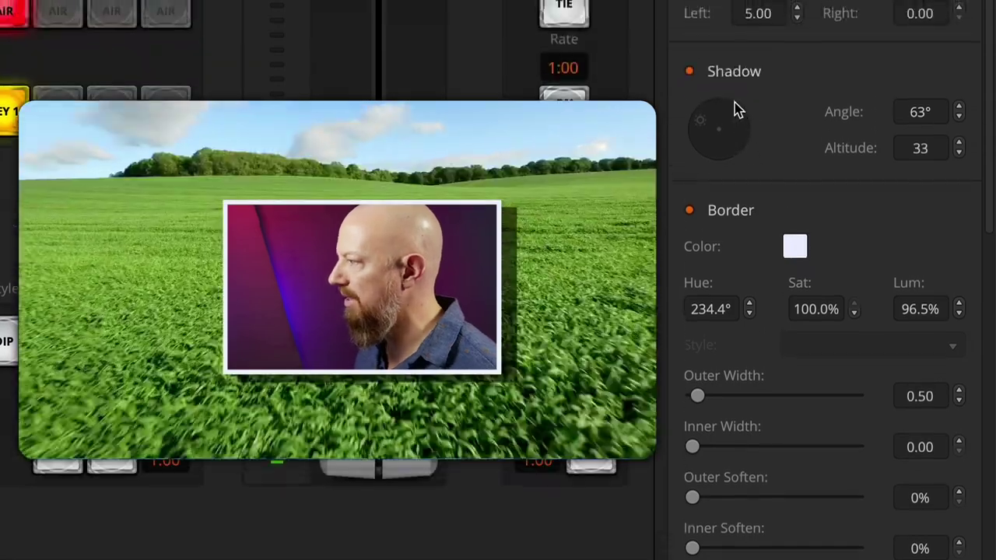
{"action": "left_click", "coordinate": [734, 77]}
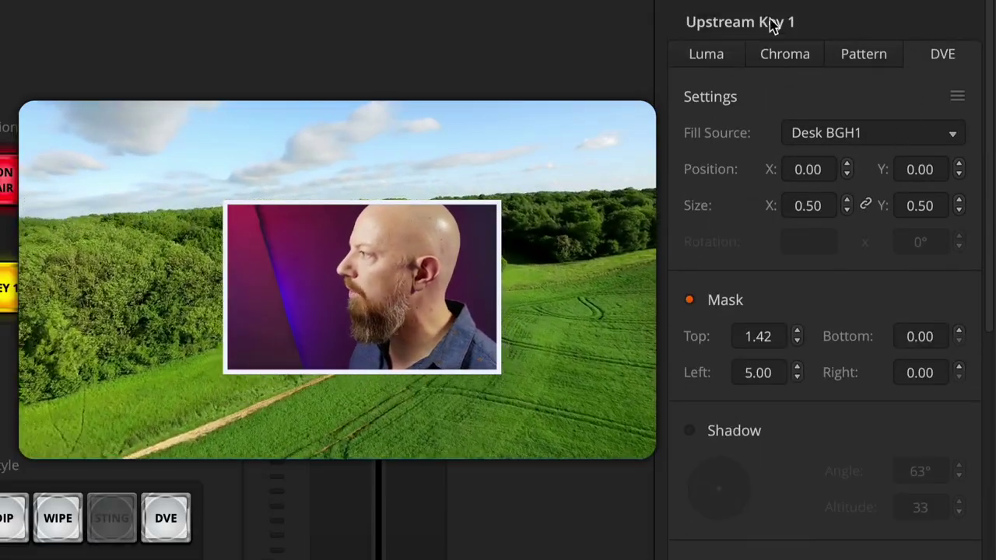
{"action": "left_click", "coordinate": [715, 59]}
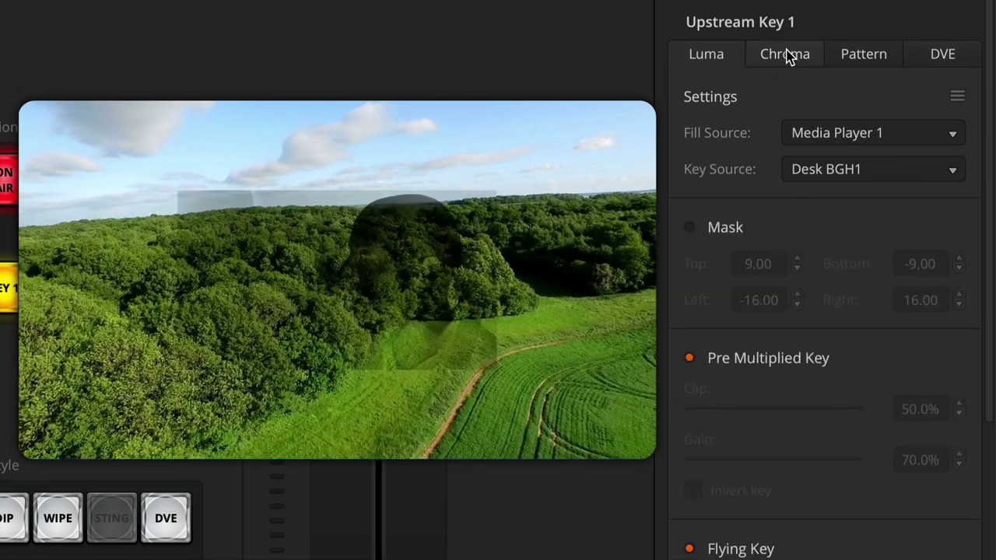
{"action": "left_click", "coordinate": [790, 55]}
{"action": "left_click", "coordinate": [854, 61]}
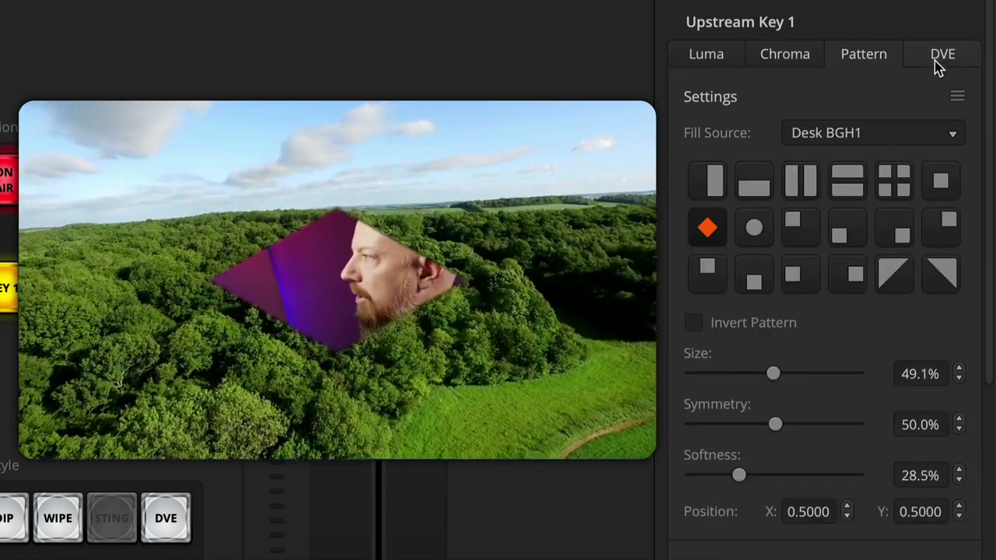
{"action": "left_click", "coordinate": [942, 59]}
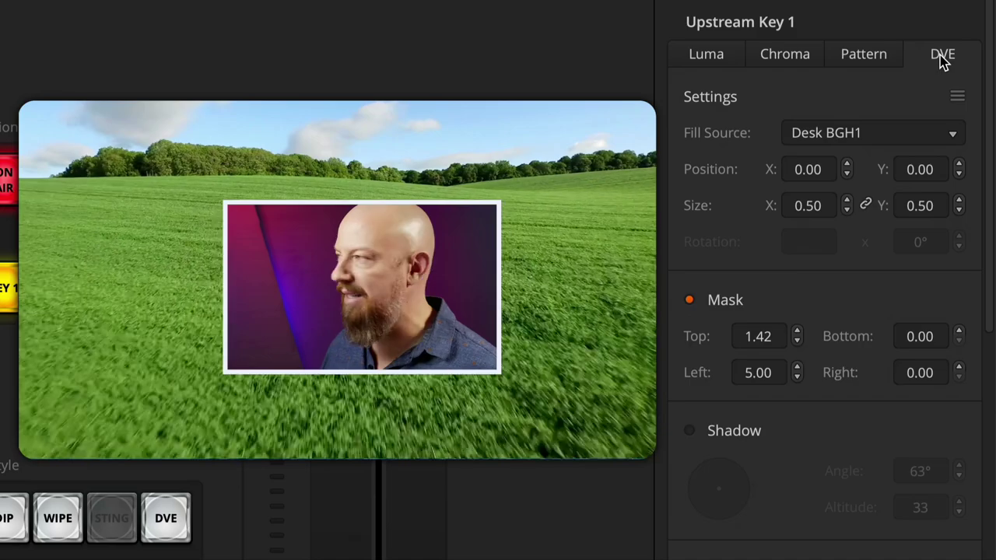
Make Upstream Key 1 a circle Pattern key with symmetry 70.9%, softness 19.6% and X 0.68
{"action": "left_click", "coordinate": [866, 61]}
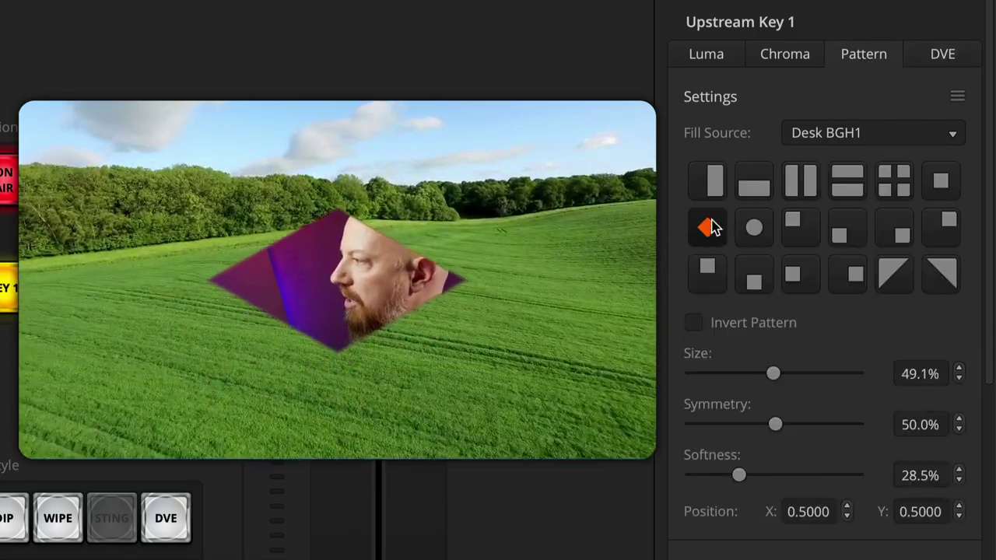
{"action": "left_click", "coordinate": [756, 230]}
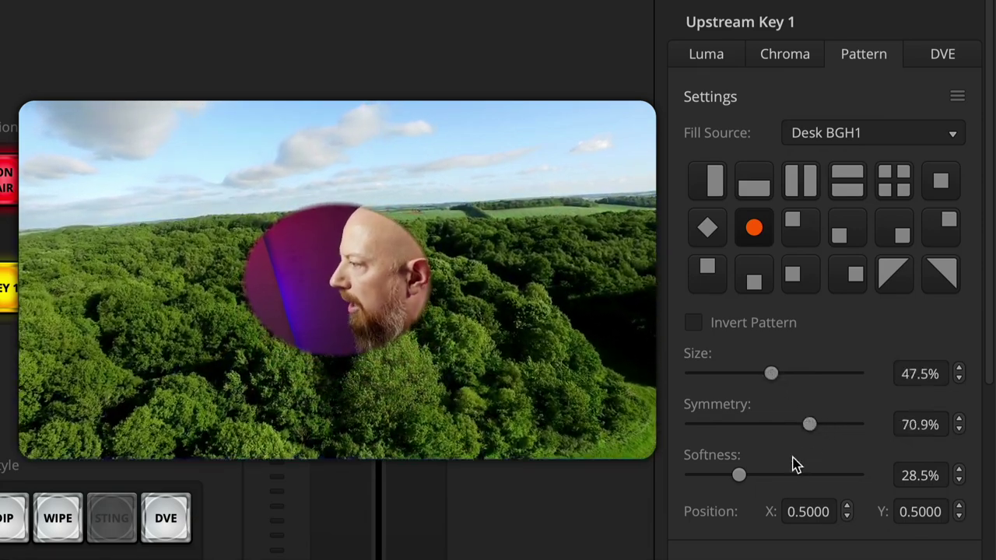
{"action": "left_click_drag", "start_coordinate": [754, 477], "coordinate": [724, 477]}
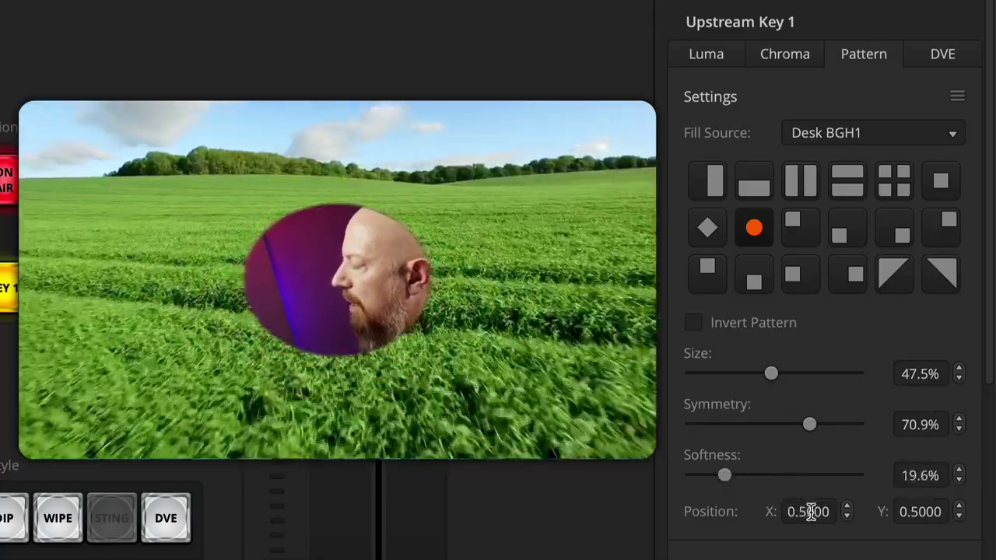
{"action": "scroll", "coordinate": [825, 503], "scroll_direction": "up", "scroll_amount": 13}
{"action": "scroll", "coordinate": [825, 503], "scroll_direction": "up", "scroll_amount": 5}
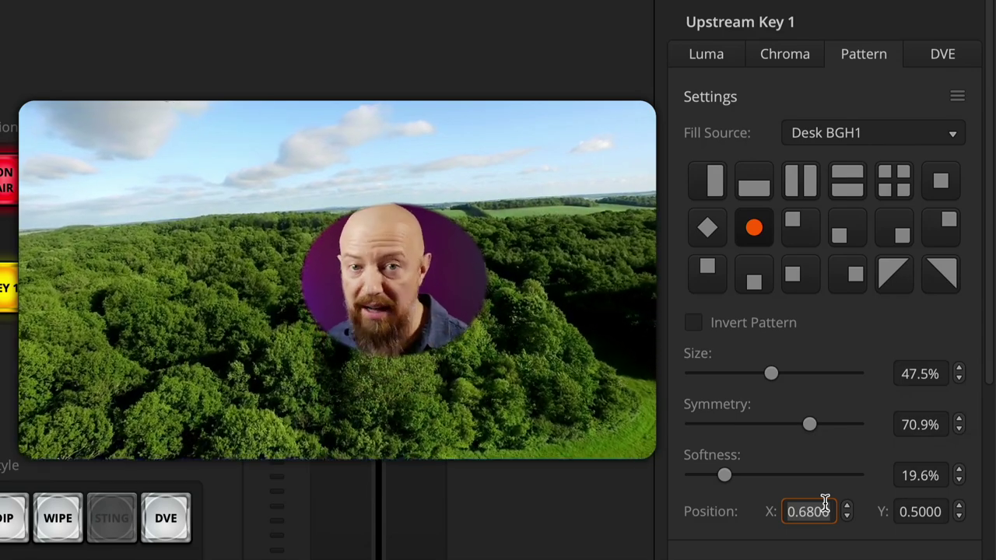
Place the flying circle at X 5.00, Y 4.00 and raise its symmetry to 82.9%
{"action": "scroll", "coordinate": [818, 514], "scroll_direction": "down", "scroll_amount": 5}
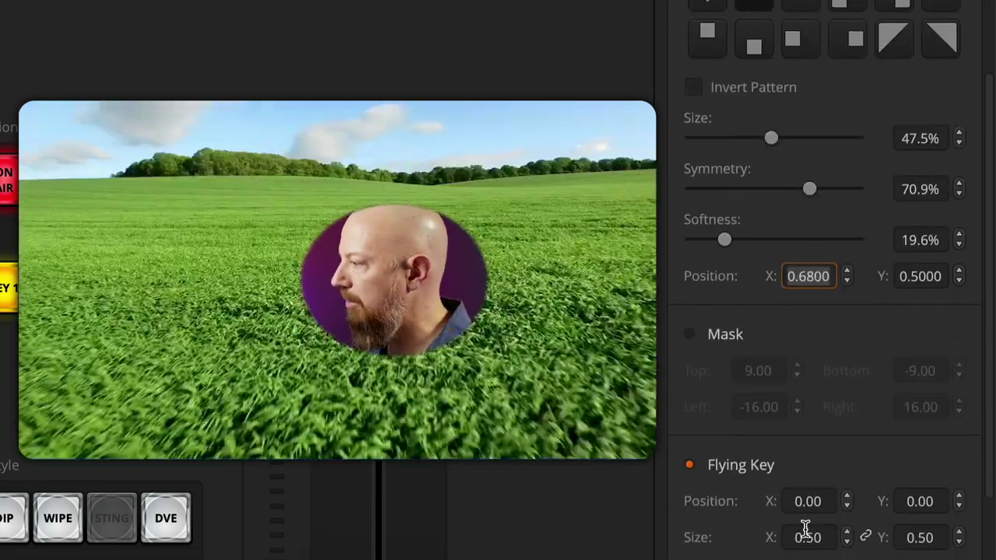
{"action": "left_click", "coordinate": [816, 538]}
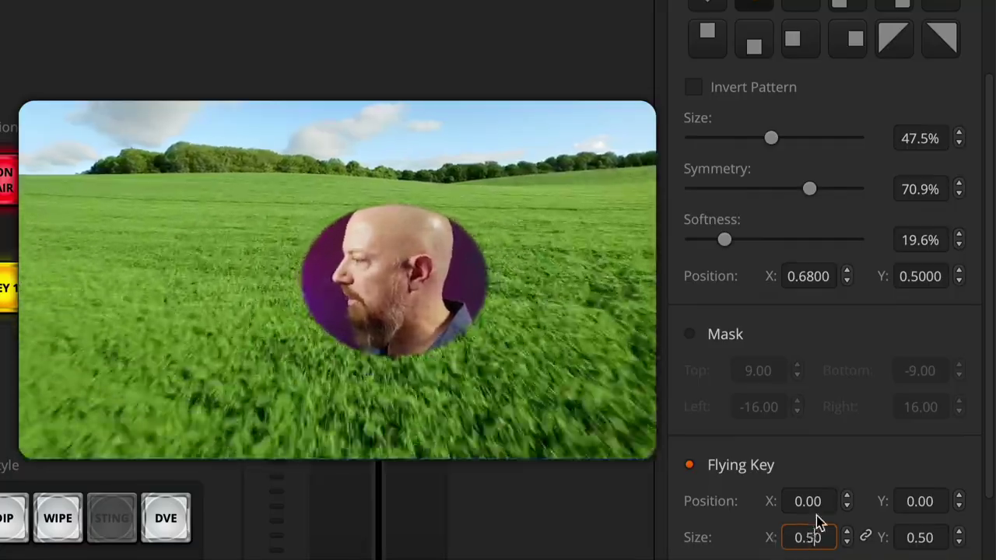
{"action": "left_click", "coordinate": [815, 502]}
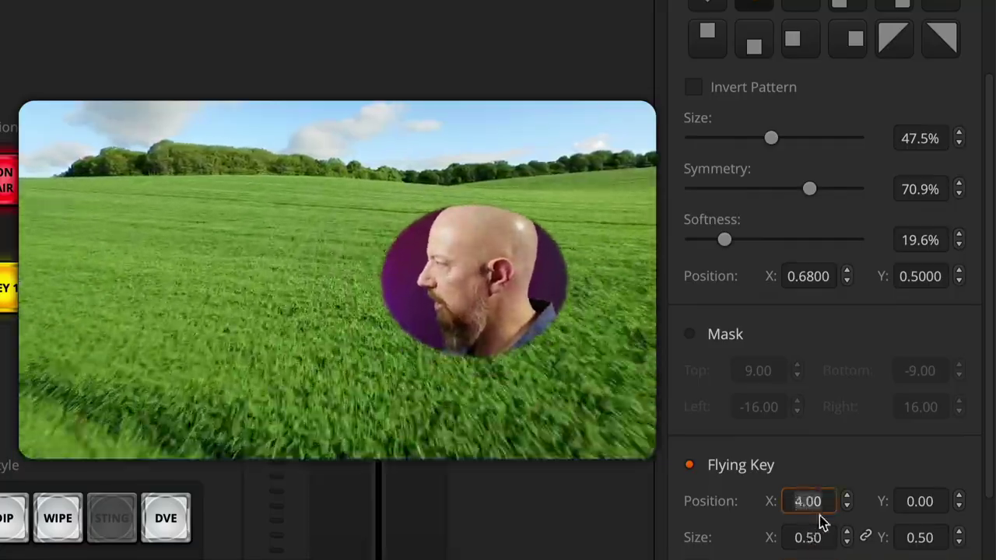
{"action": "left_click", "coordinate": [903, 502]}
{"action": "type", "text": "-2"}
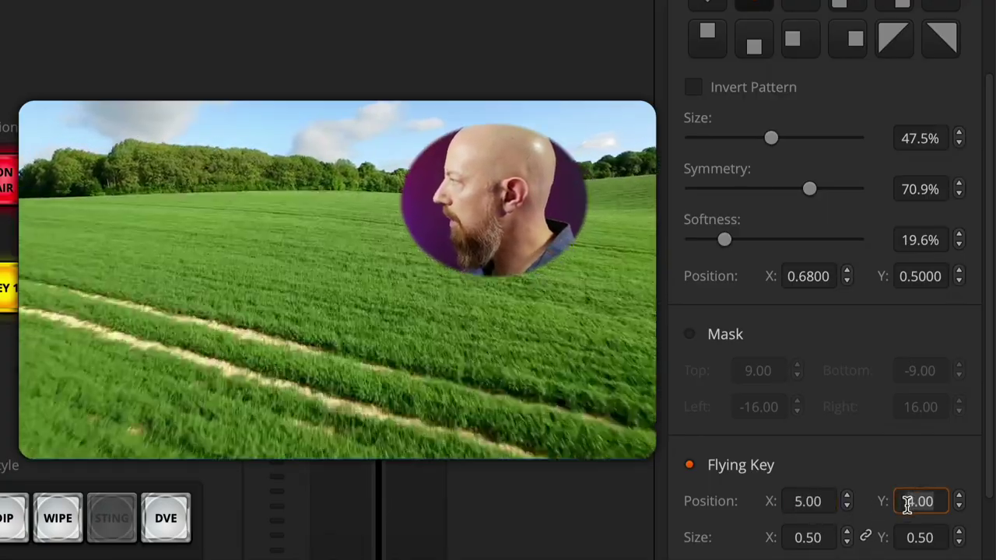
{"action": "key", "text": "Return"}
{"action": "left_click_drag", "start_coordinate": [809, 193], "coordinate": [829, 194]}
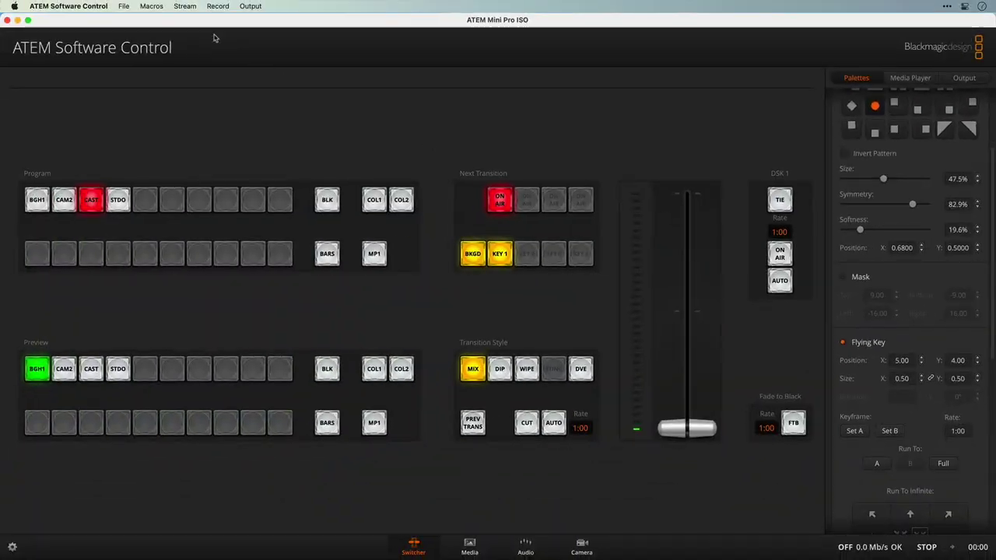
Create a new macro named 'Circle PiP' from the Macros window
{"action": "left_click", "coordinate": [151, 7]}
{"action": "left_click", "coordinate": [146, 19]}
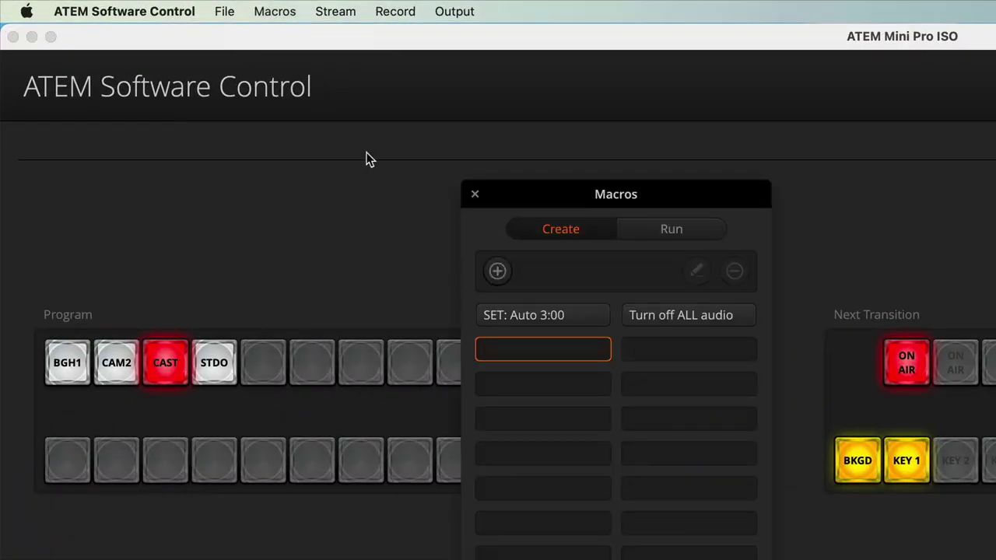
{"action": "left_click", "coordinate": [505, 272]}
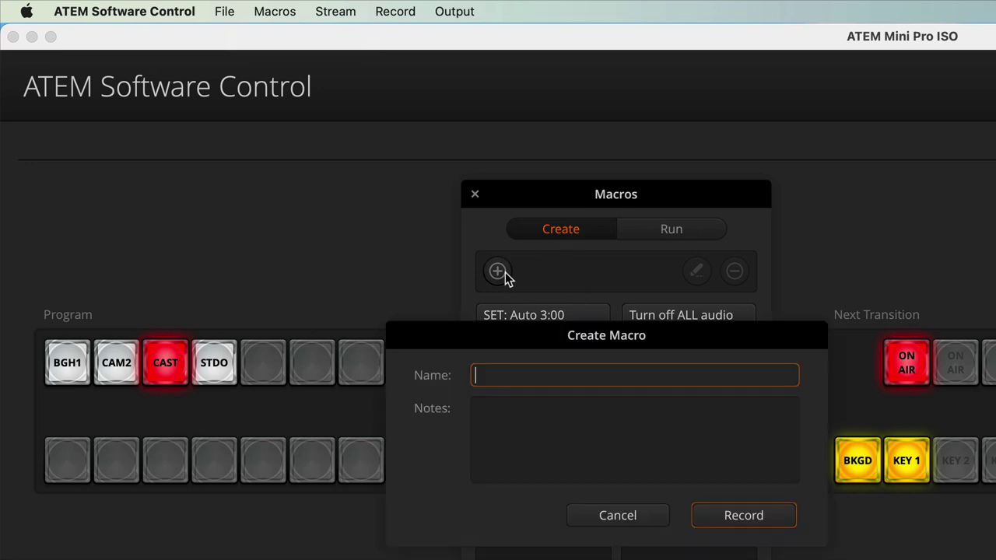
{"action": "type", "text": "Circle PiP"}
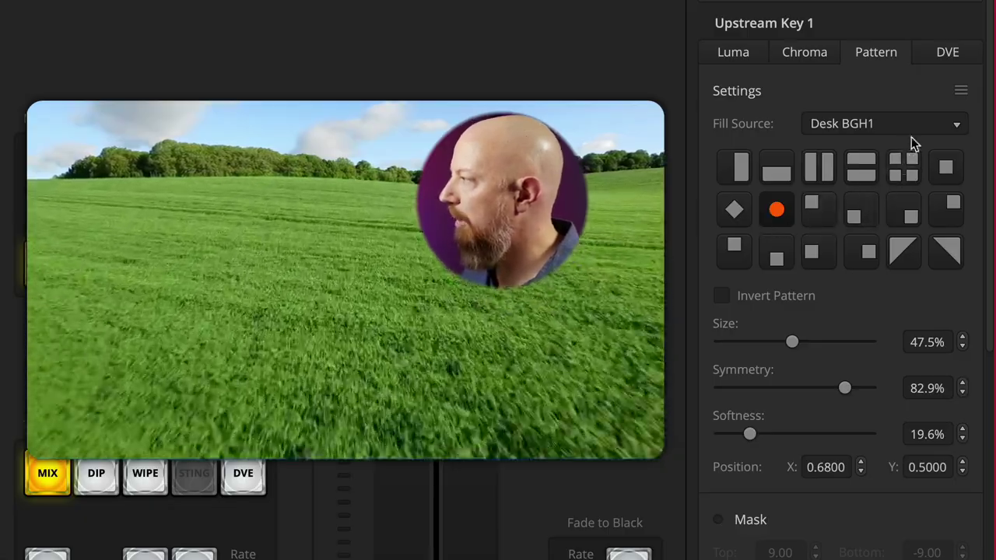
Set the pattern key's fill source to Desk BGH1, trying Cast first
{"action": "left_click", "coordinate": [951, 54]}
{"action": "left_click", "coordinate": [886, 54]}
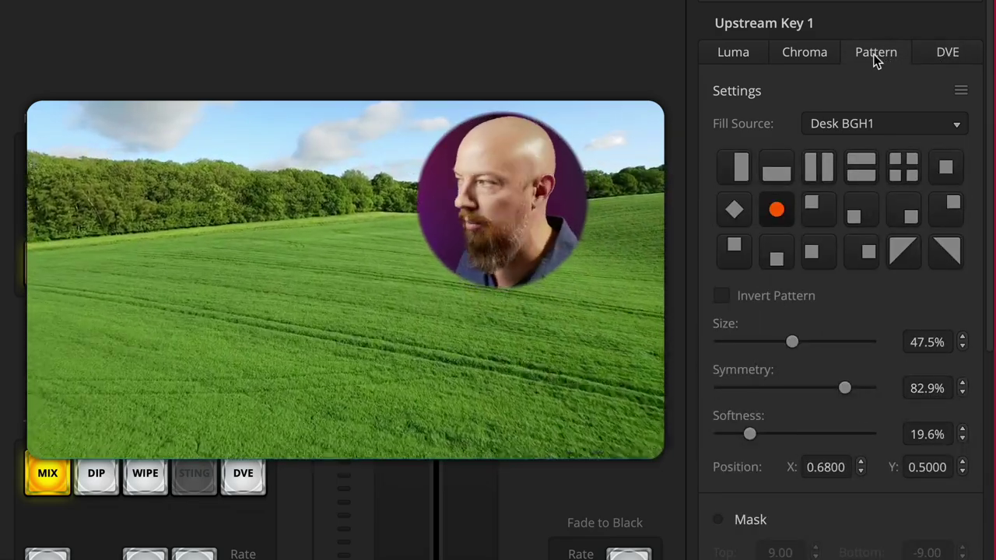
{"action": "left_click", "coordinate": [859, 123]}
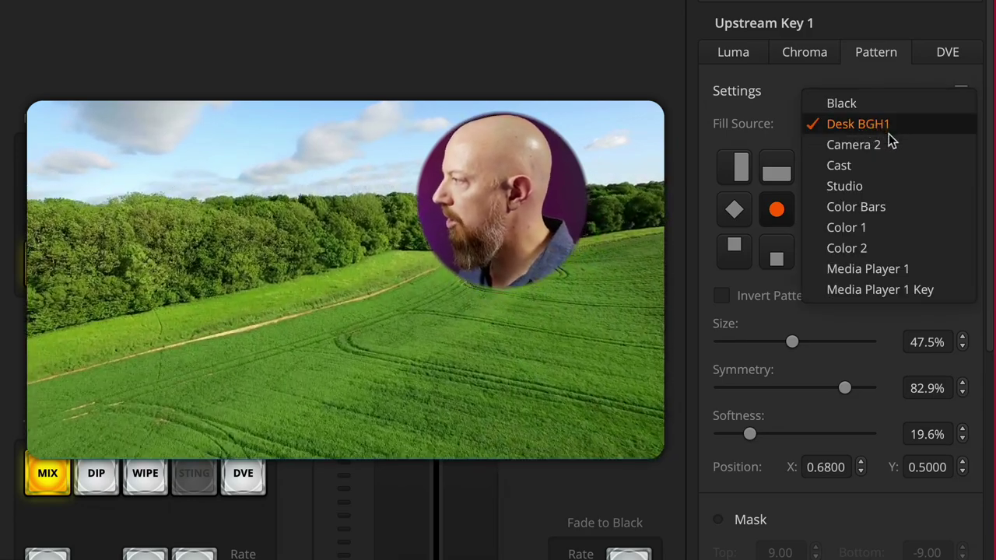
{"action": "left_click", "coordinate": [879, 166]}
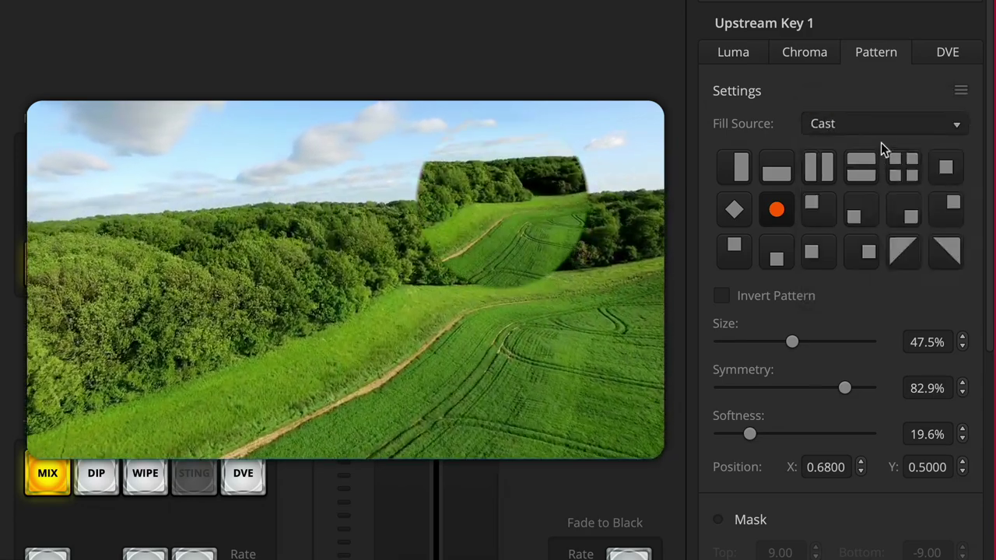
{"action": "left_click", "coordinate": [879, 124]}
{"action": "left_click", "coordinate": [878, 83]}
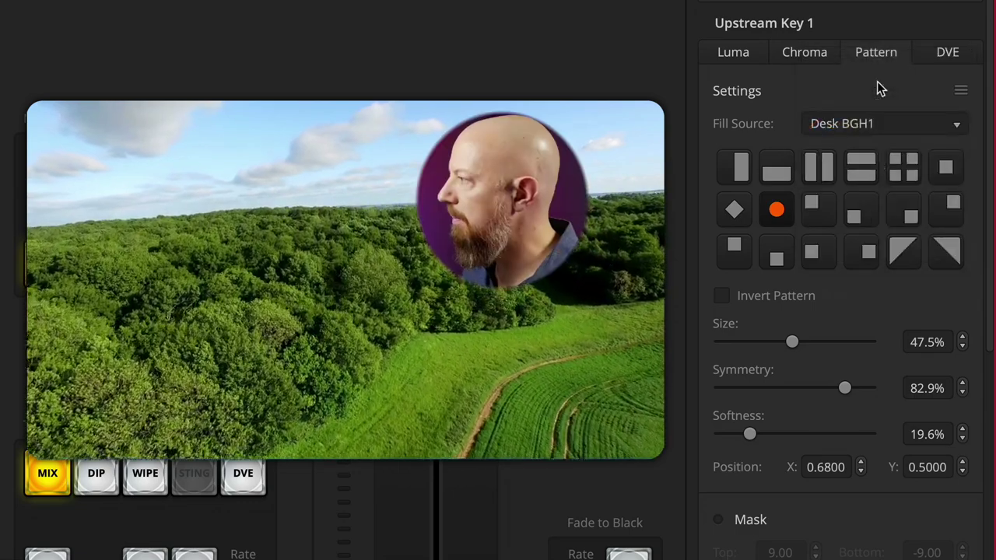
Re-select the circle key shape and leave Invert Pattern off
{"action": "left_click", "coordinate": [744, 211]}
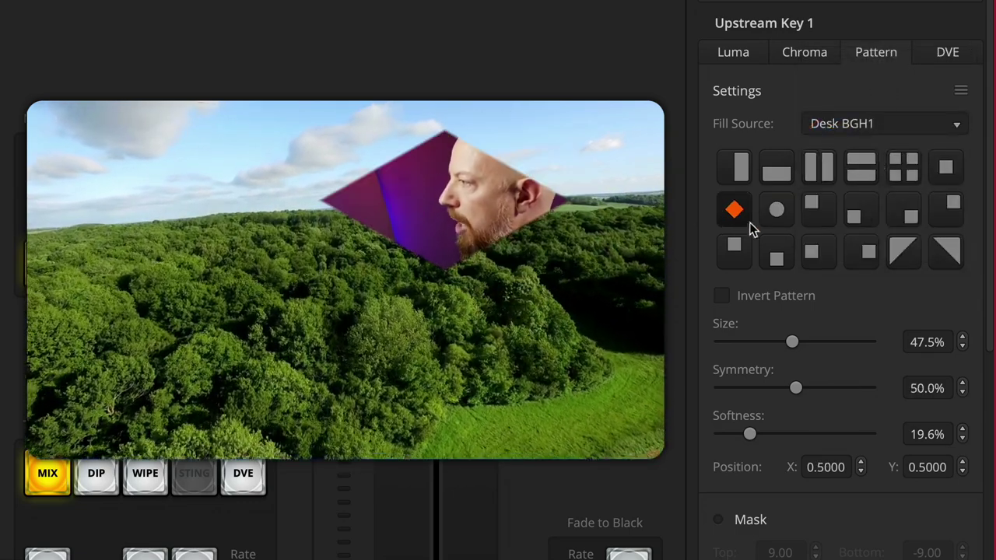
{"action": "left_click", "coordinate": [777, 211]}
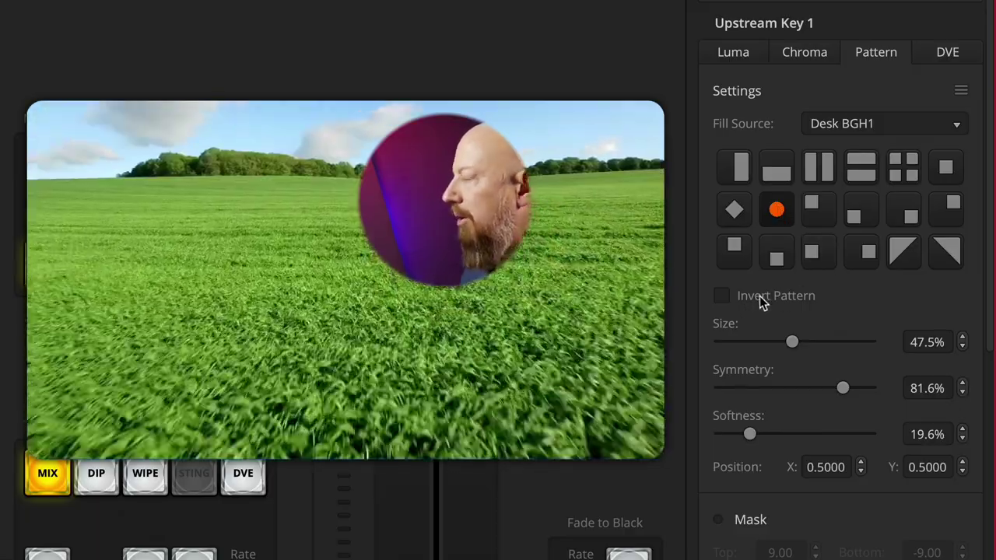
{"action": "left_click", "coordinate": [760, 296]}
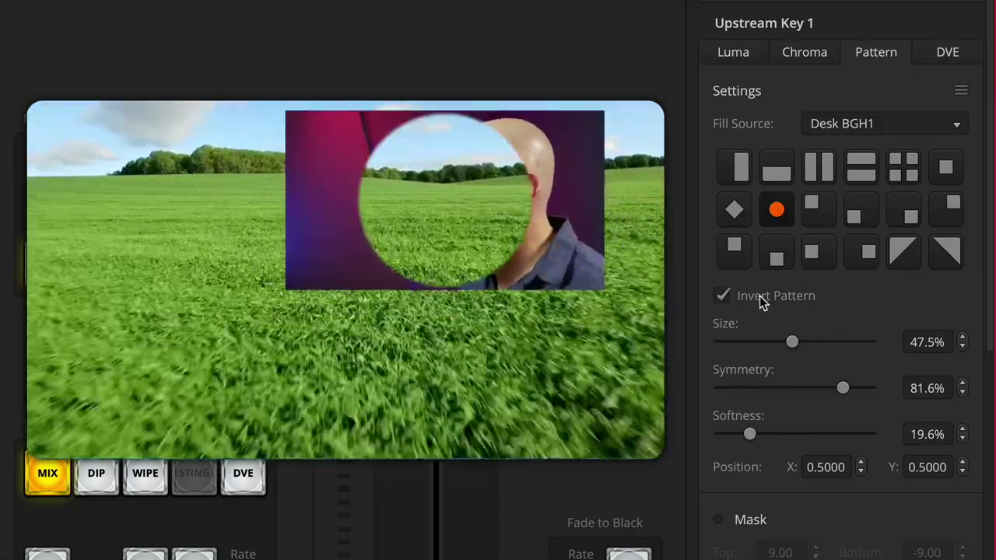
{"action": "left_click", "coordinate": [759, 296]}
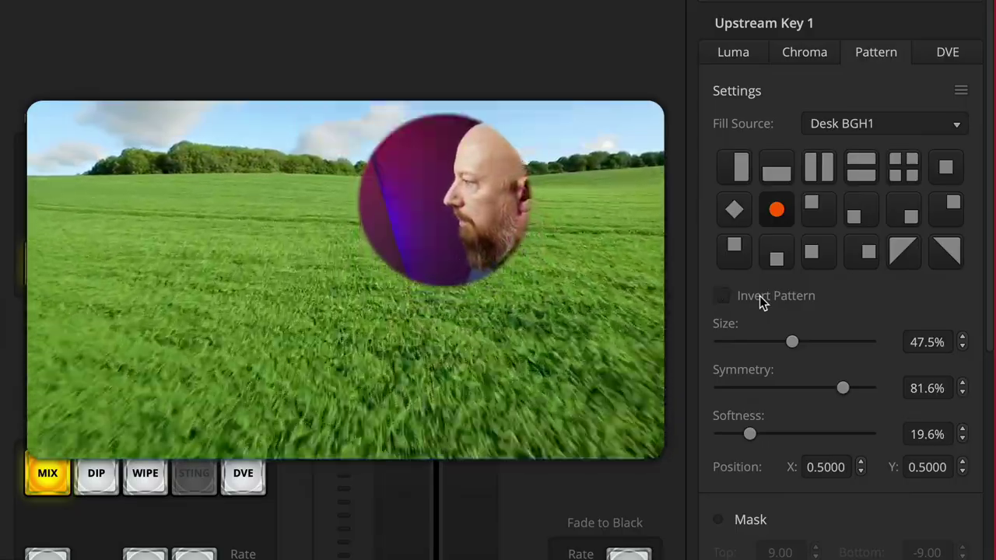
Set the presenter circle's size to 46.8%
{"action": "left_click", "coordinate": [906, 344]}
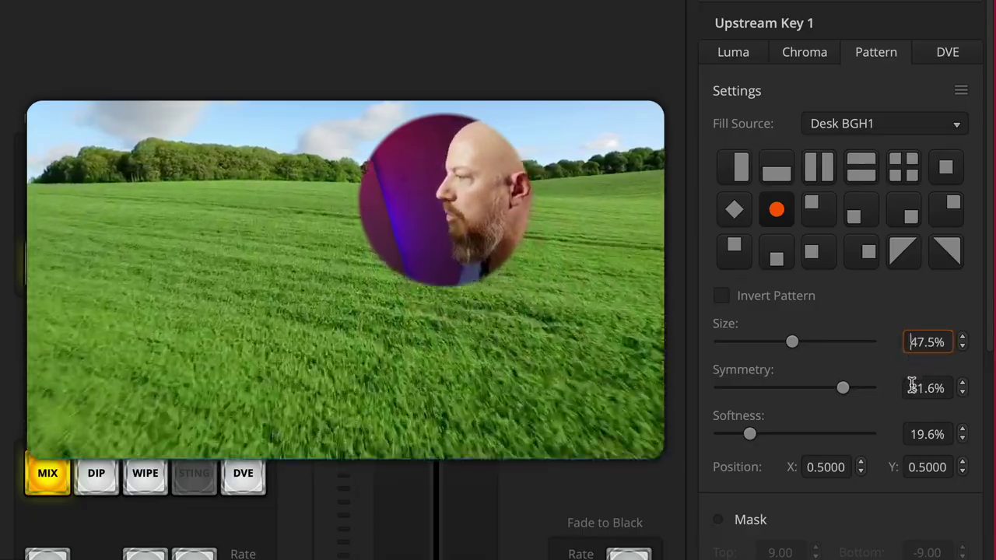
{"action": "left_click_drag", "start_coordinate": [793, 341], "coordinate": [790, 347]}
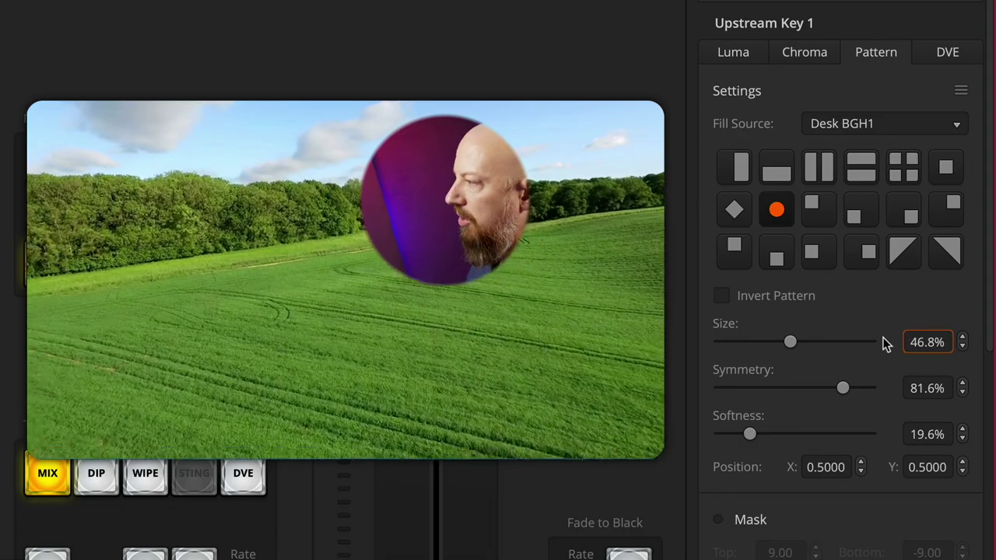
{"action": "key", "text": "Up"}
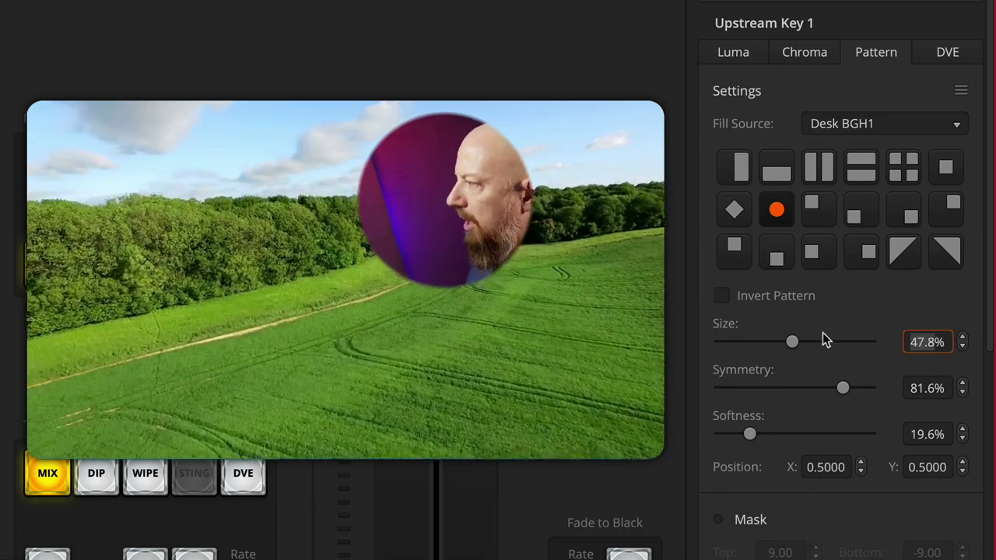
{"action": "key", "text": "Down"}
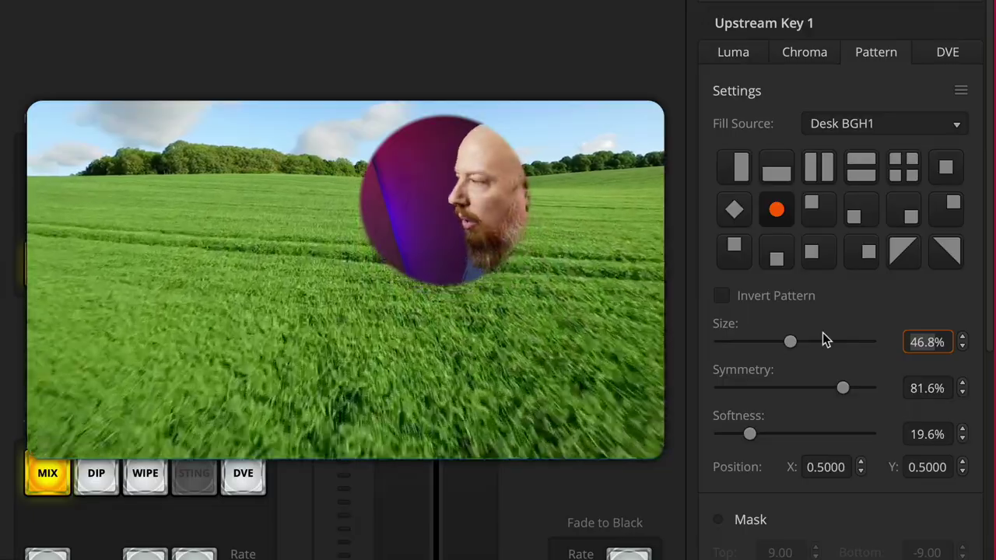
Re-confirm symmetry 81.6%, softness 19.6% and the X/Y position values, then enable masking
{"action": "left_click", "coordinate": [919, 388]}
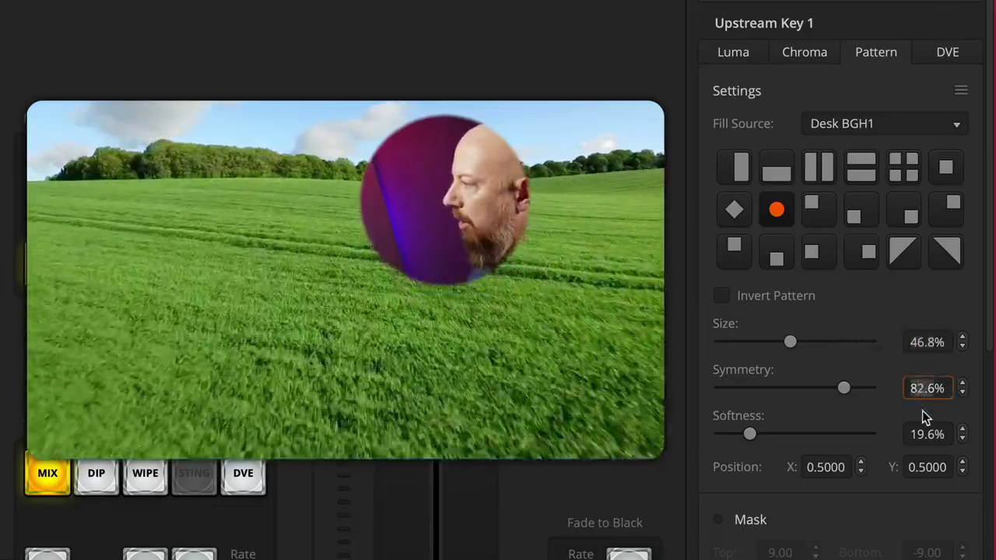
{"action": "left_click", "coordinate": [926, 437]}
{"action": "left_click", "coordinate": [828, 474]}
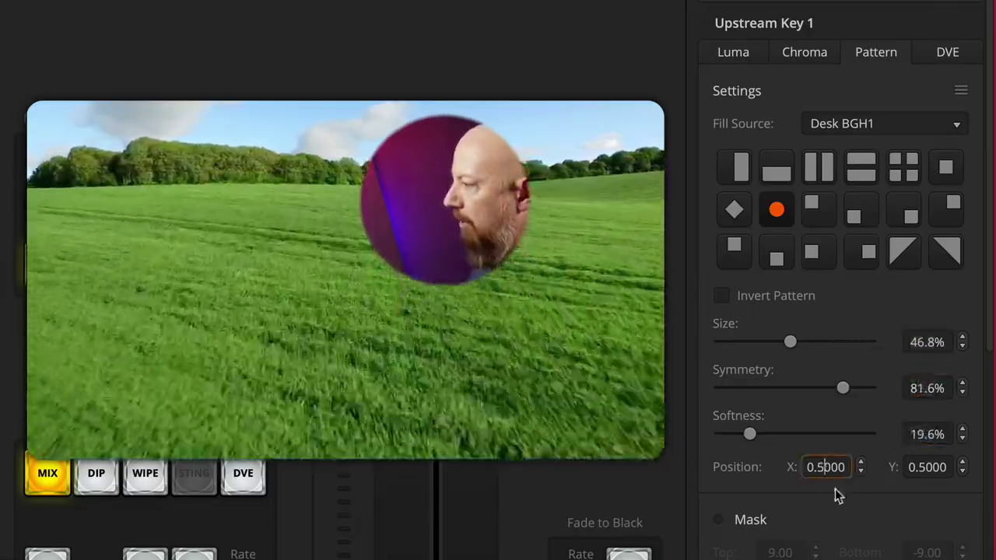
{"action": "left_click", "coordinate": [919, 467]}
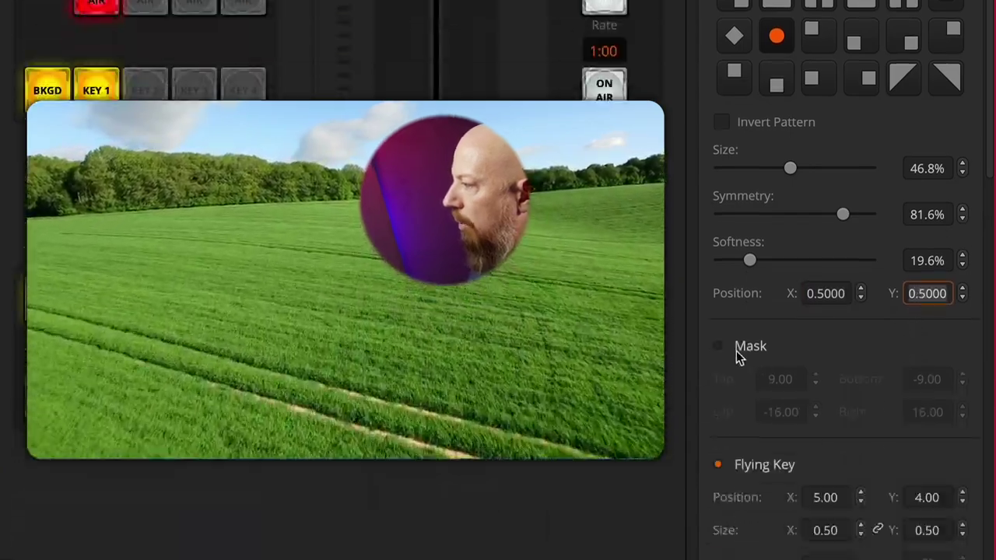
{"action": "left_click", "coordinate": [752, 521]}
Turn key masking off and re-enable the flying key
{"action": "left_click", "coordinate": [745, 299]}
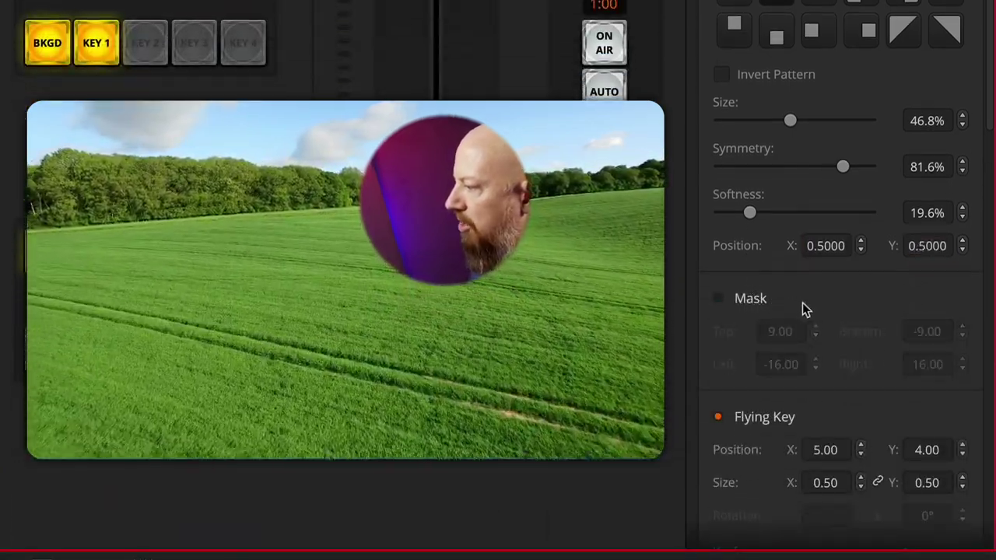
{"action": "scroll", "coordinate": [803, 308], "scroll_direction": "down", "scroll_amount": 4}
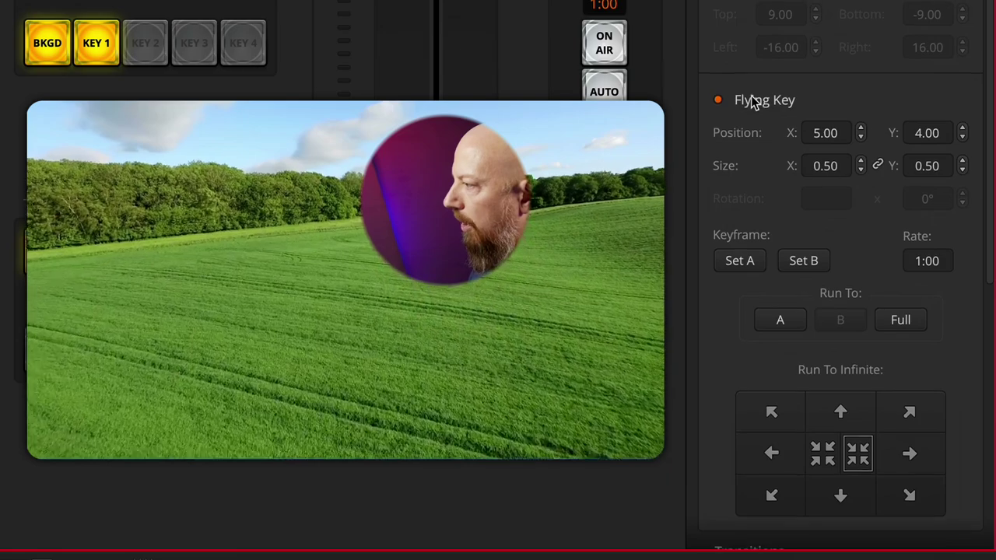
{"action": "left_click", "coordinate": [751, 97]}
{"action": "scroll", "coordinate": [754, 109], "scroll_direction": "up", "scroll_amount": 1}
{"action": "left_click", "coordinate": [753, 115]}
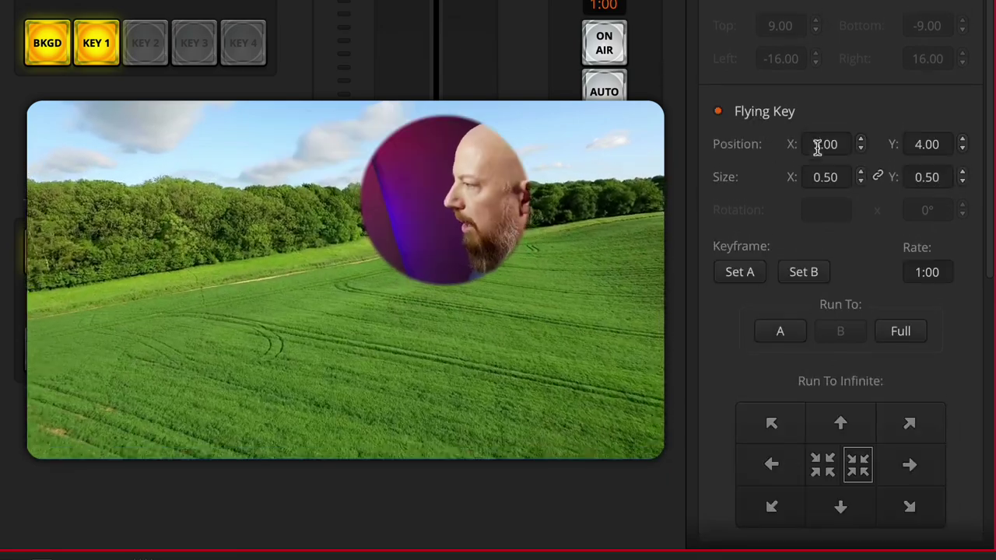
Confirm flying key position 5.00, 4.00 and size 0.50, then put Key 1 back on air
{"action": "left_click", "coordinate": [822, 143]}
{"action": "left_click", "coordinate": [922, 140]}
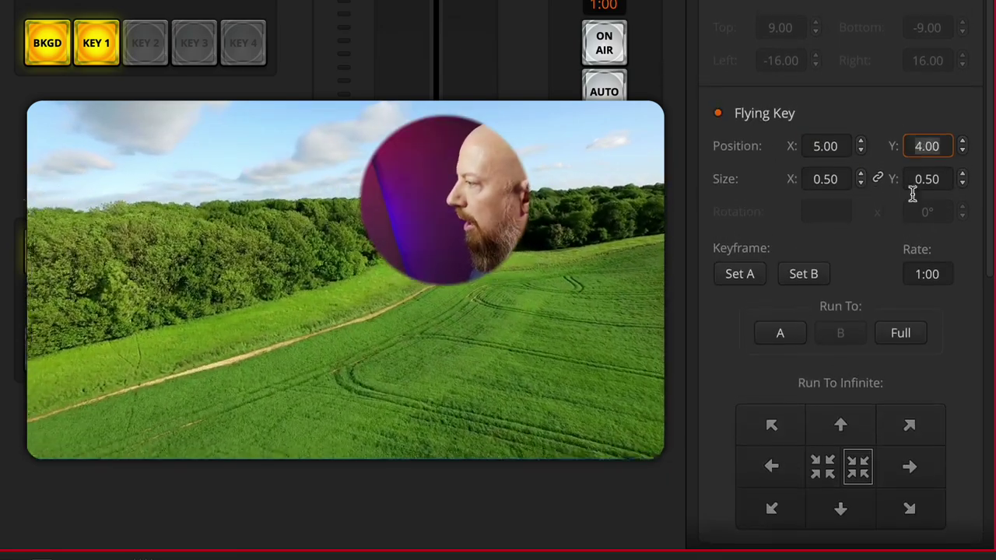
{"action": "left_click", "coordinate": [826, 183]}
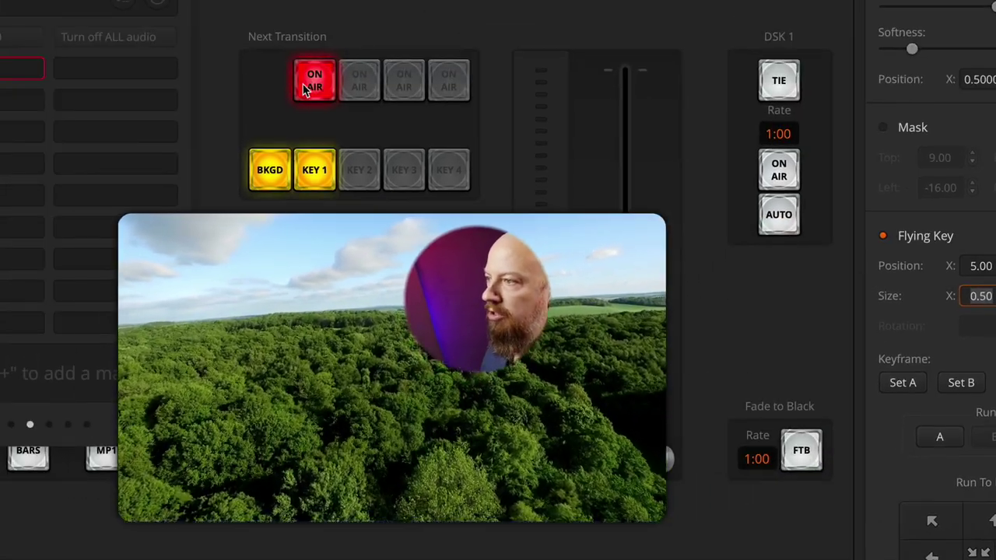
{"action": "left_click", "coordinate": [311, 82]}
{"action": "left_click", "coordinate": [315, 86]}
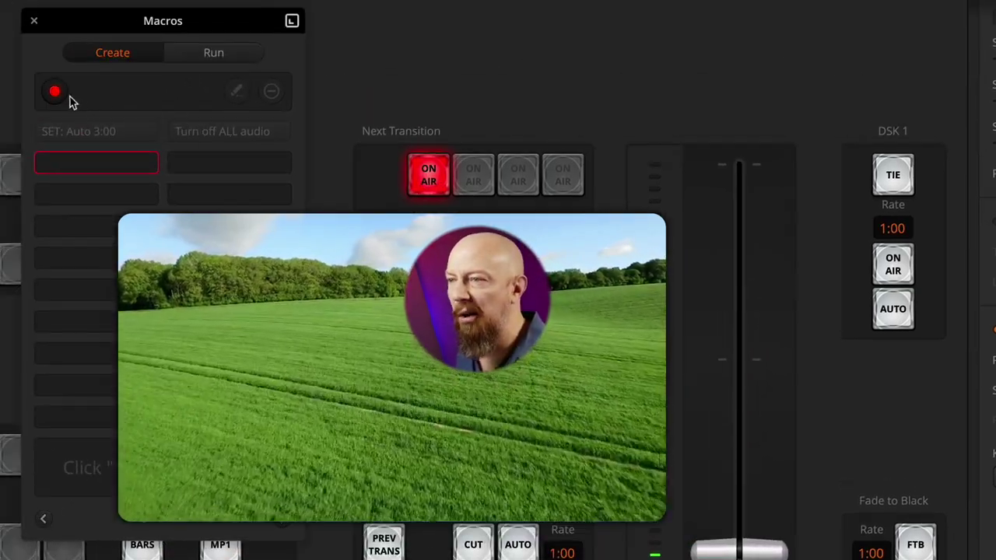
Save the Circle PiP macro, show the run list, and switch the key to a rectangular inset
{"action": "left_click", "coordinate": [56, 92]}
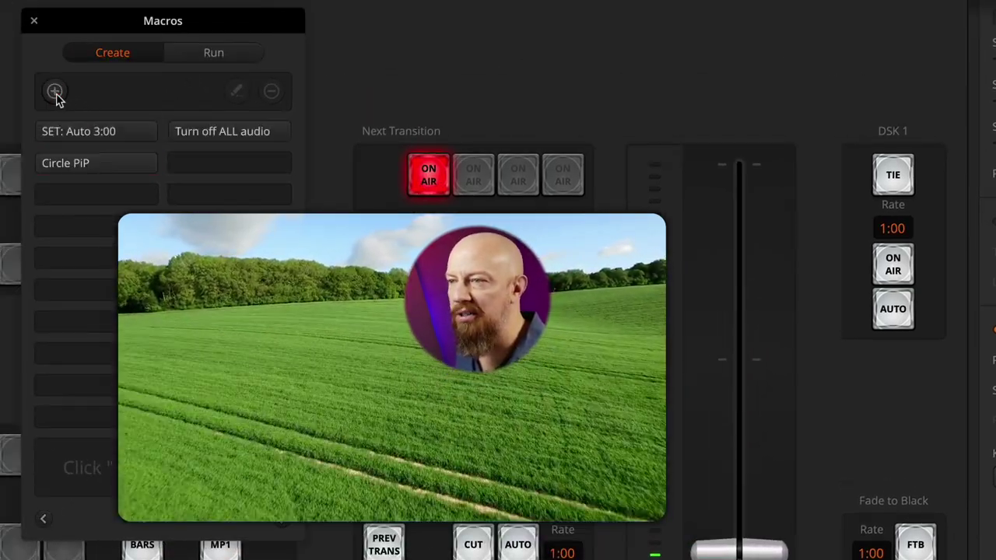
{"action": "left_click", "coordinate": [215, 55]}
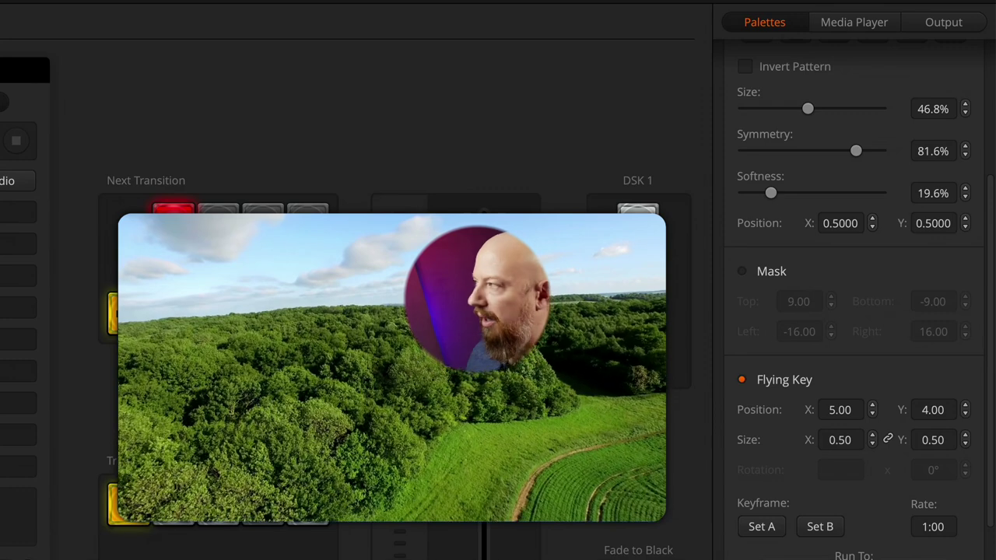
{"action": "scroll", "coordinate": [828, 189], "scroll_direction": "up", "scroll_amount": 5}
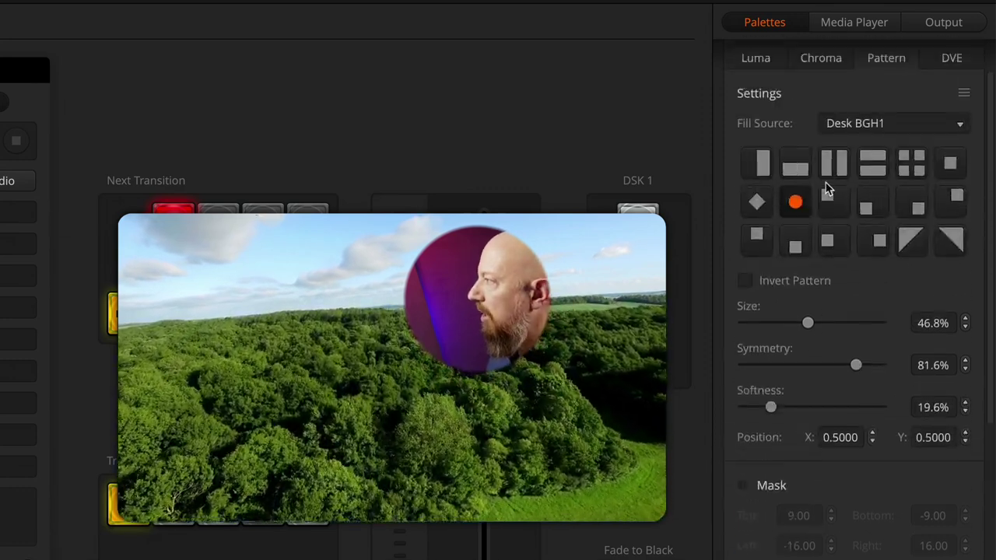
{"action": "left_click", "coordinate": [942, 116]}
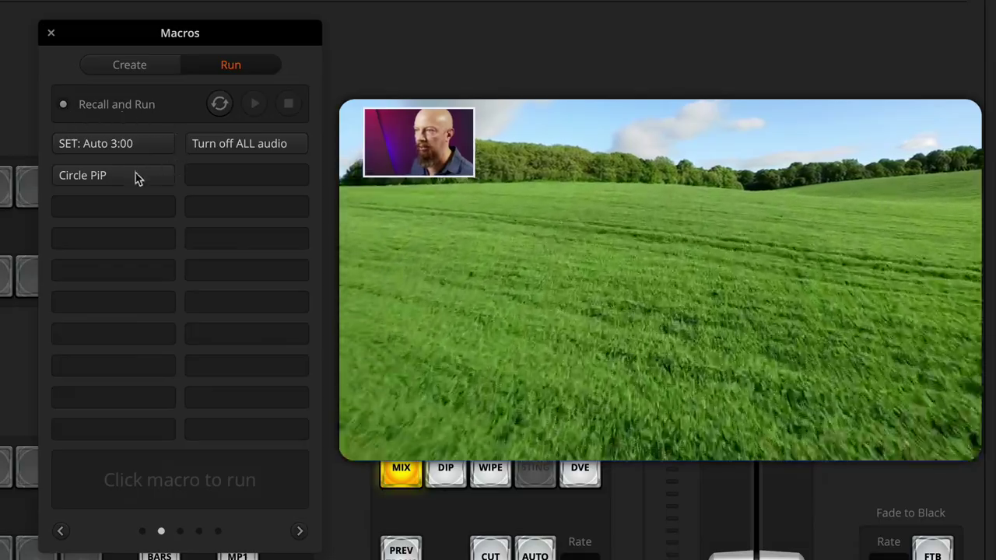
Run the Circle PiP macro to restore the round presenter inset at upper right
{"action": "left_click", "coordinate": [135, 176]}
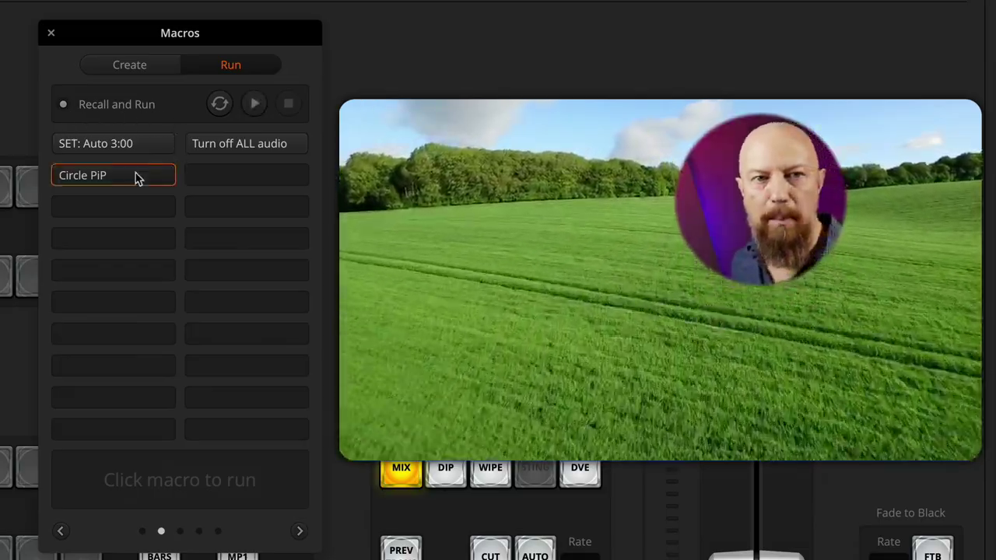